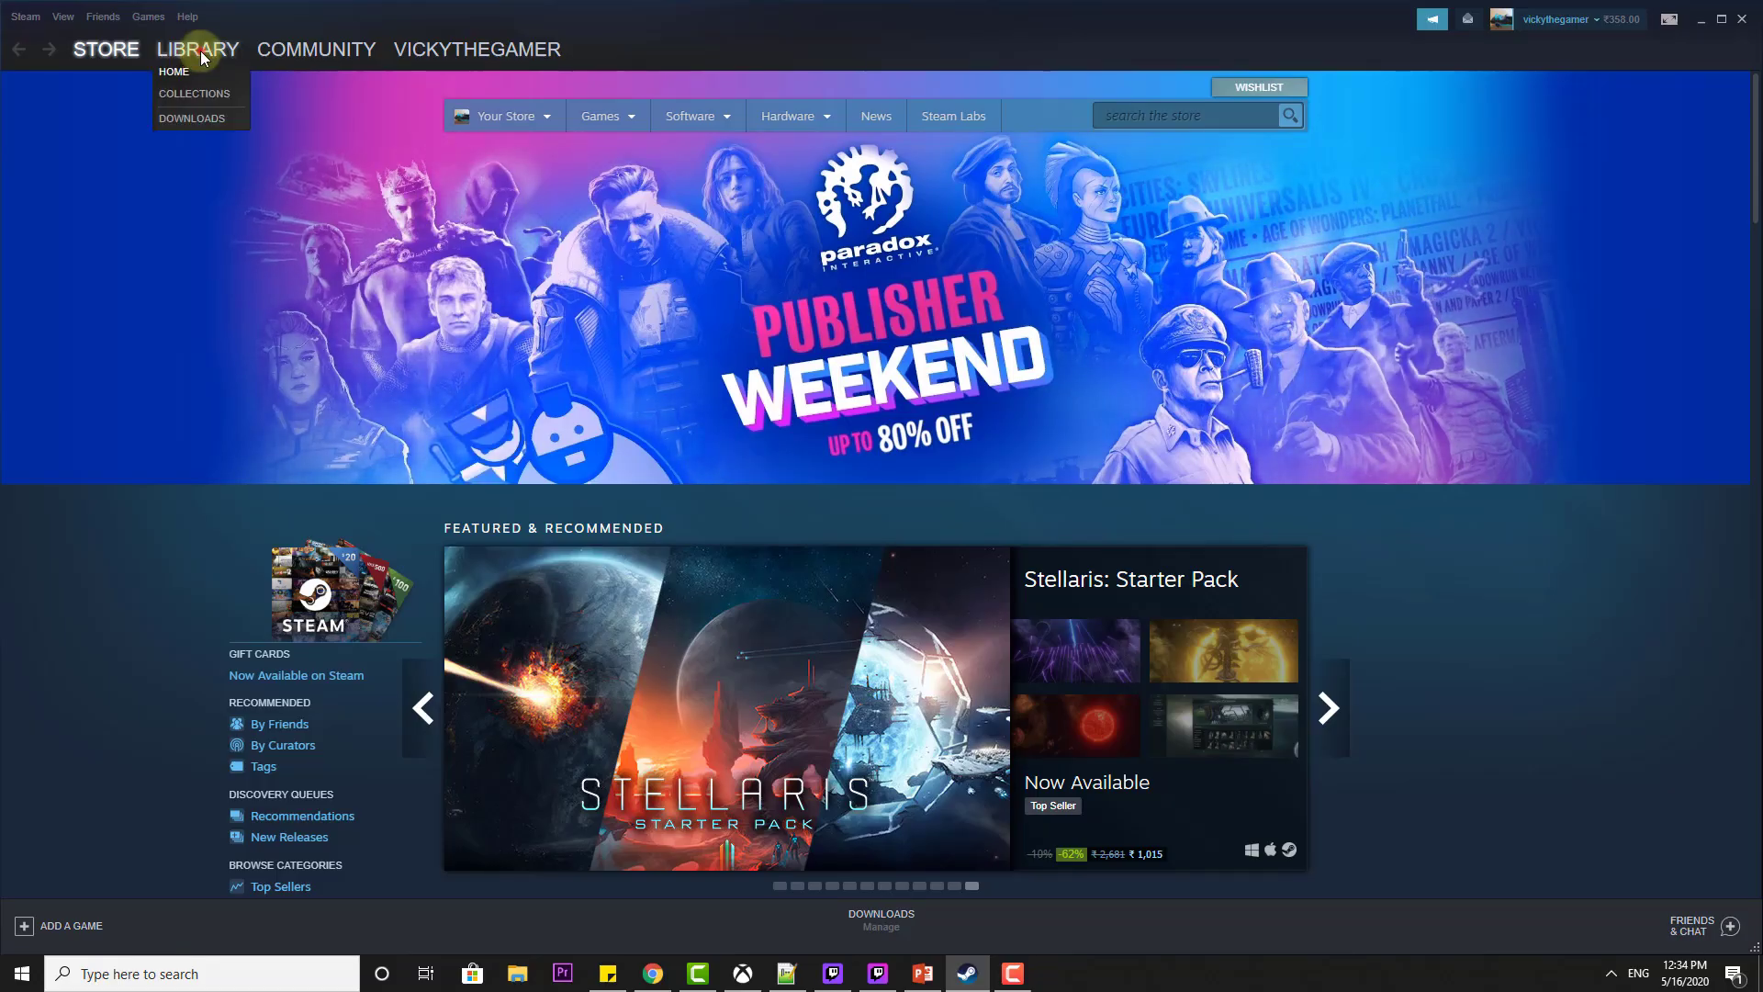
- Start Rocket League from the Steam library with the PLAY button
click(202, 57)
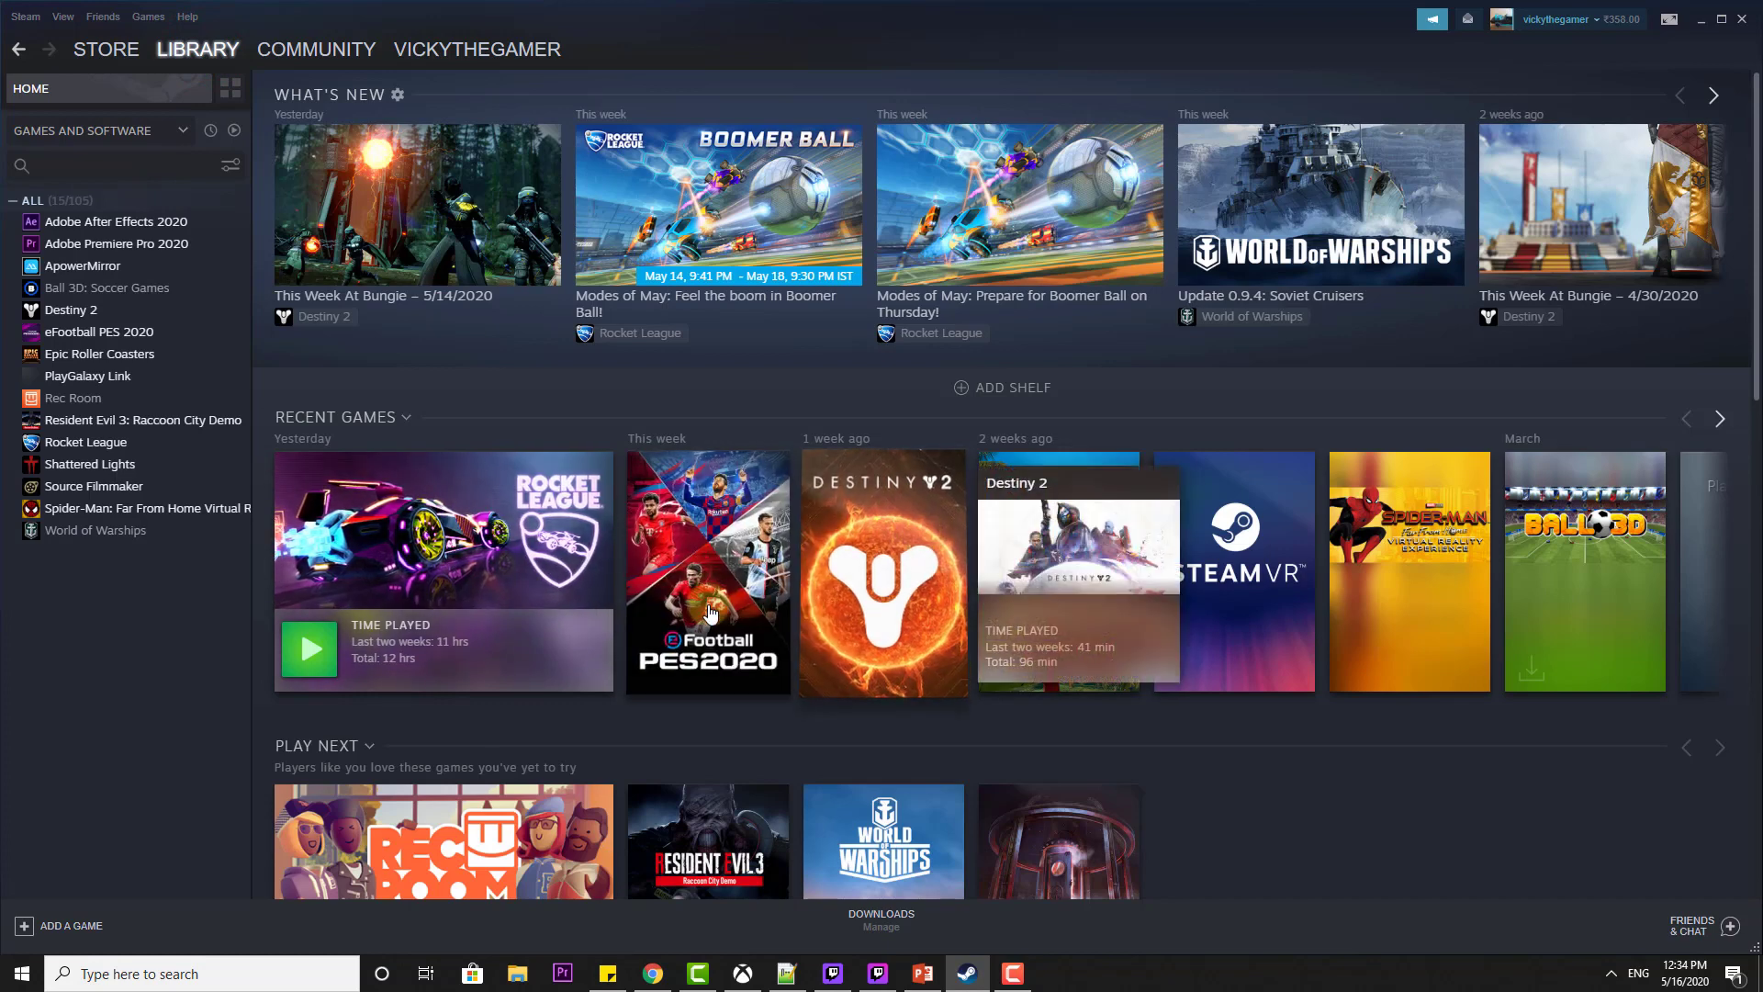
mouse_move(711, 612)
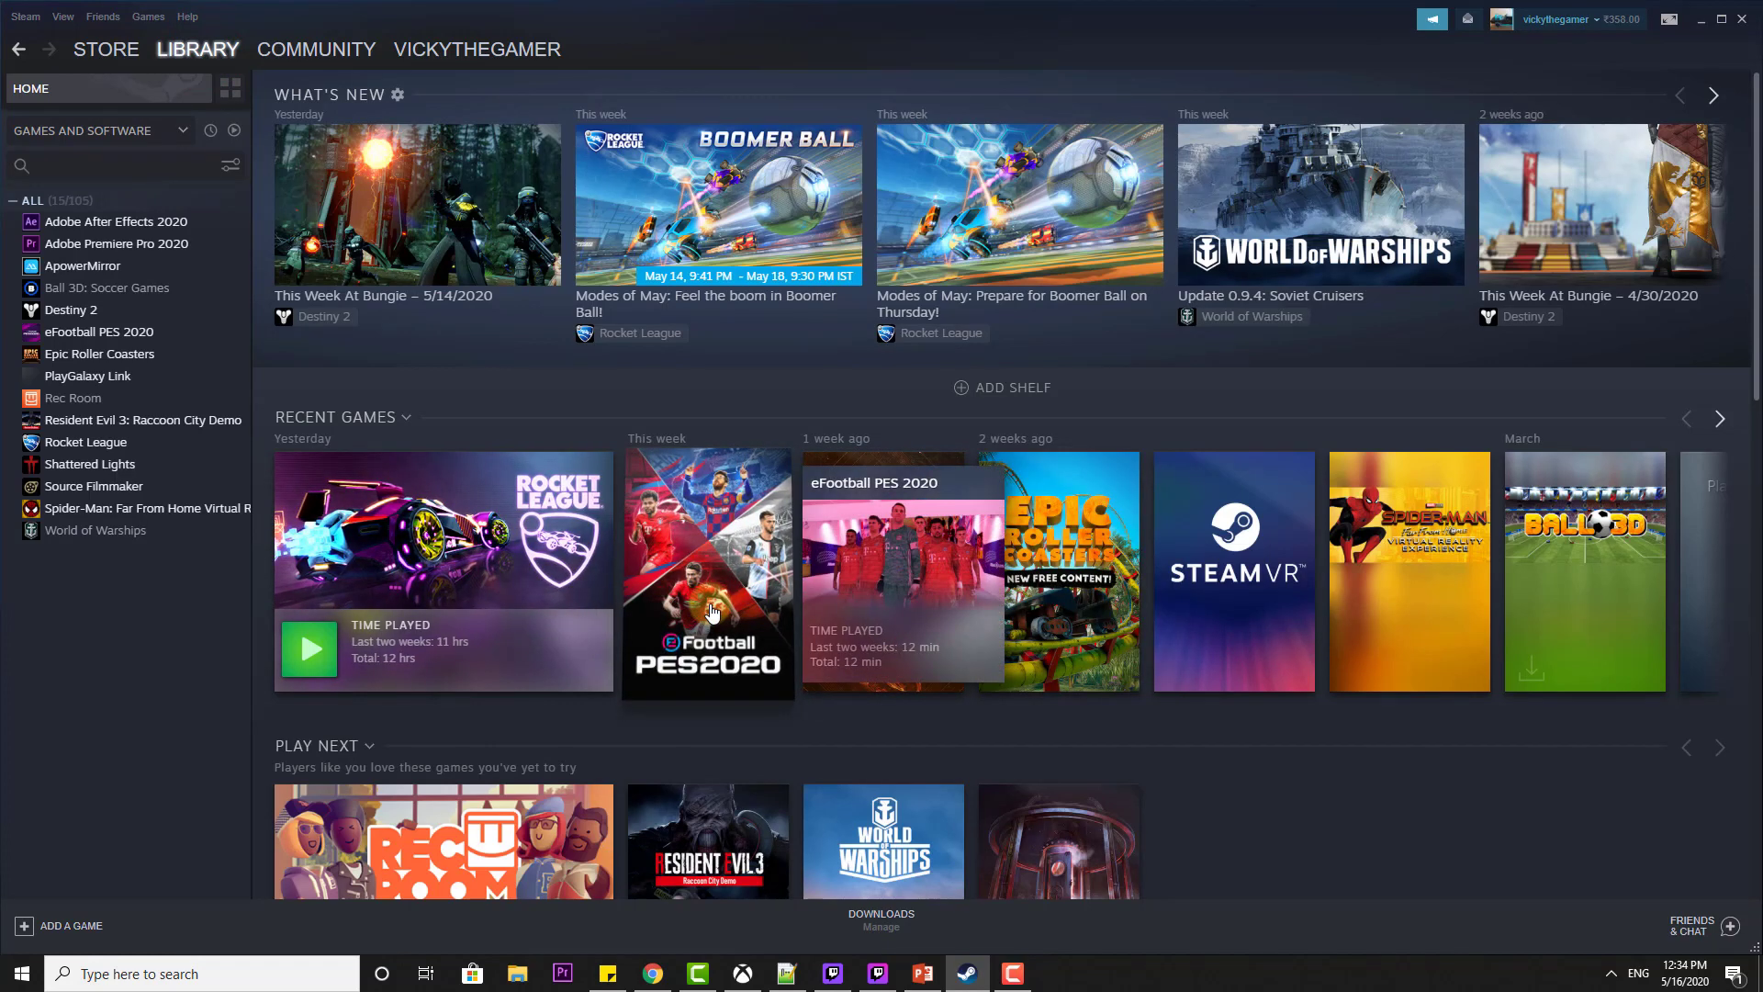
click(395, 646)
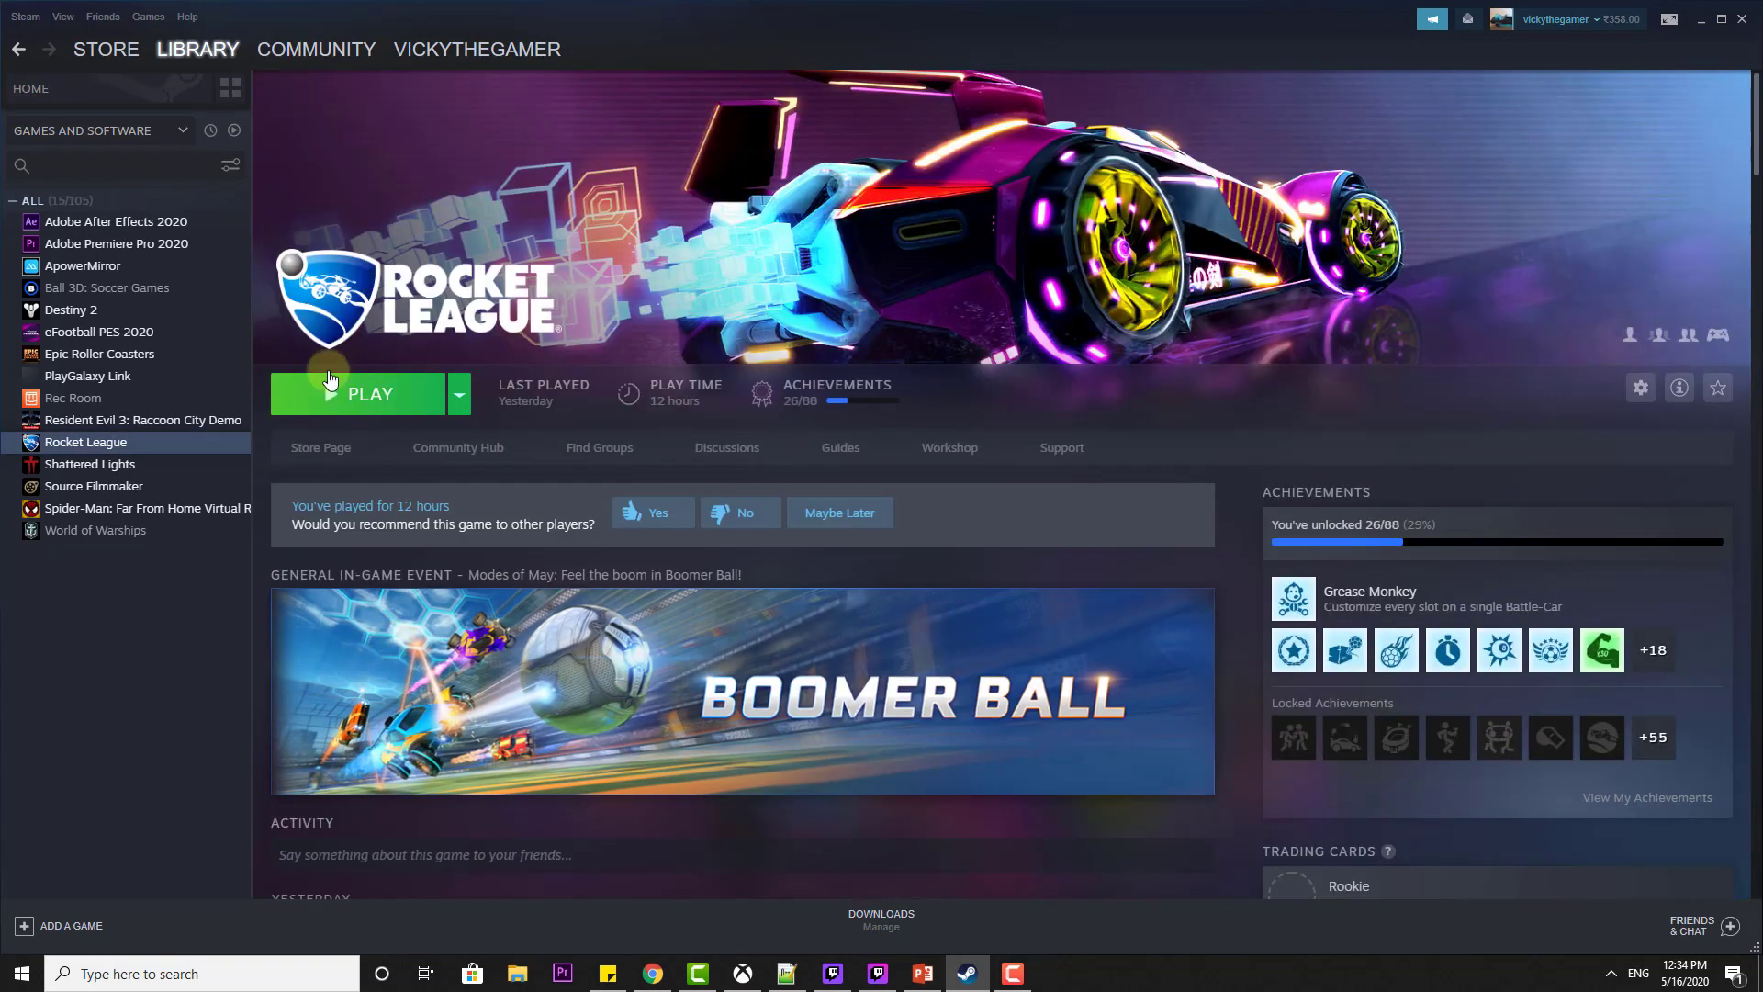
click(365, 402)
mouse_move(1072, 982)
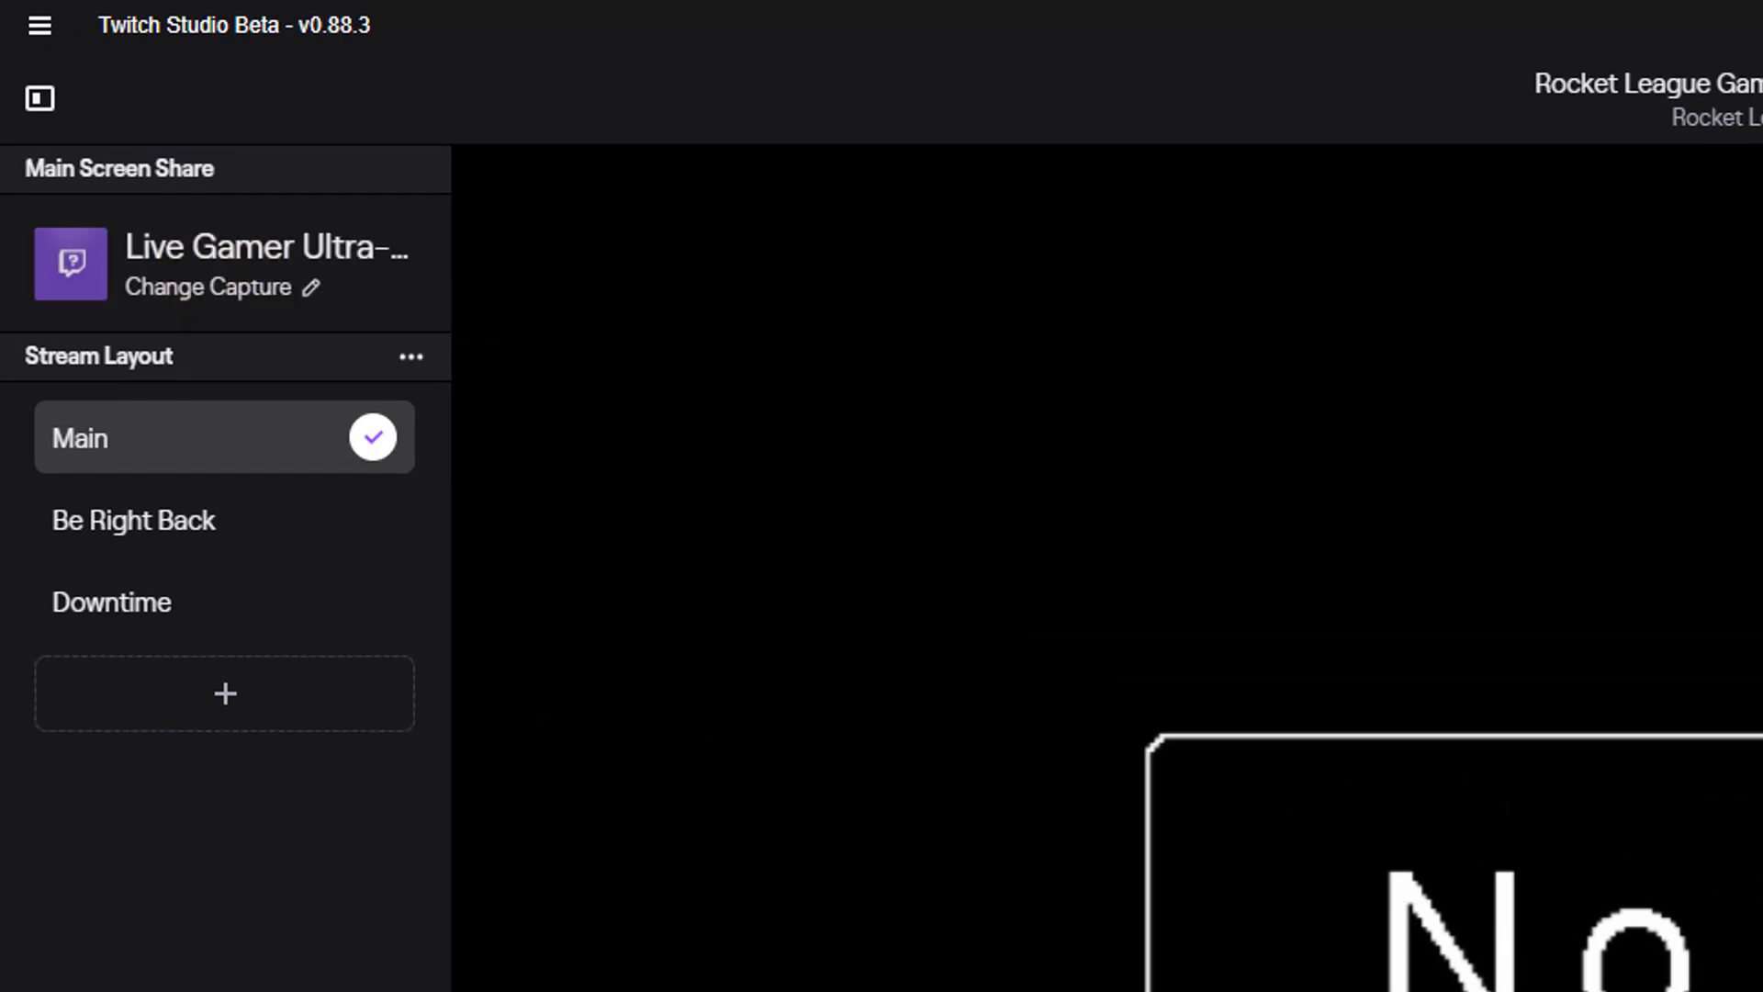
- Switch the main screen share to the Rocket League window with 'Only capture this window' on
click(231, 261)
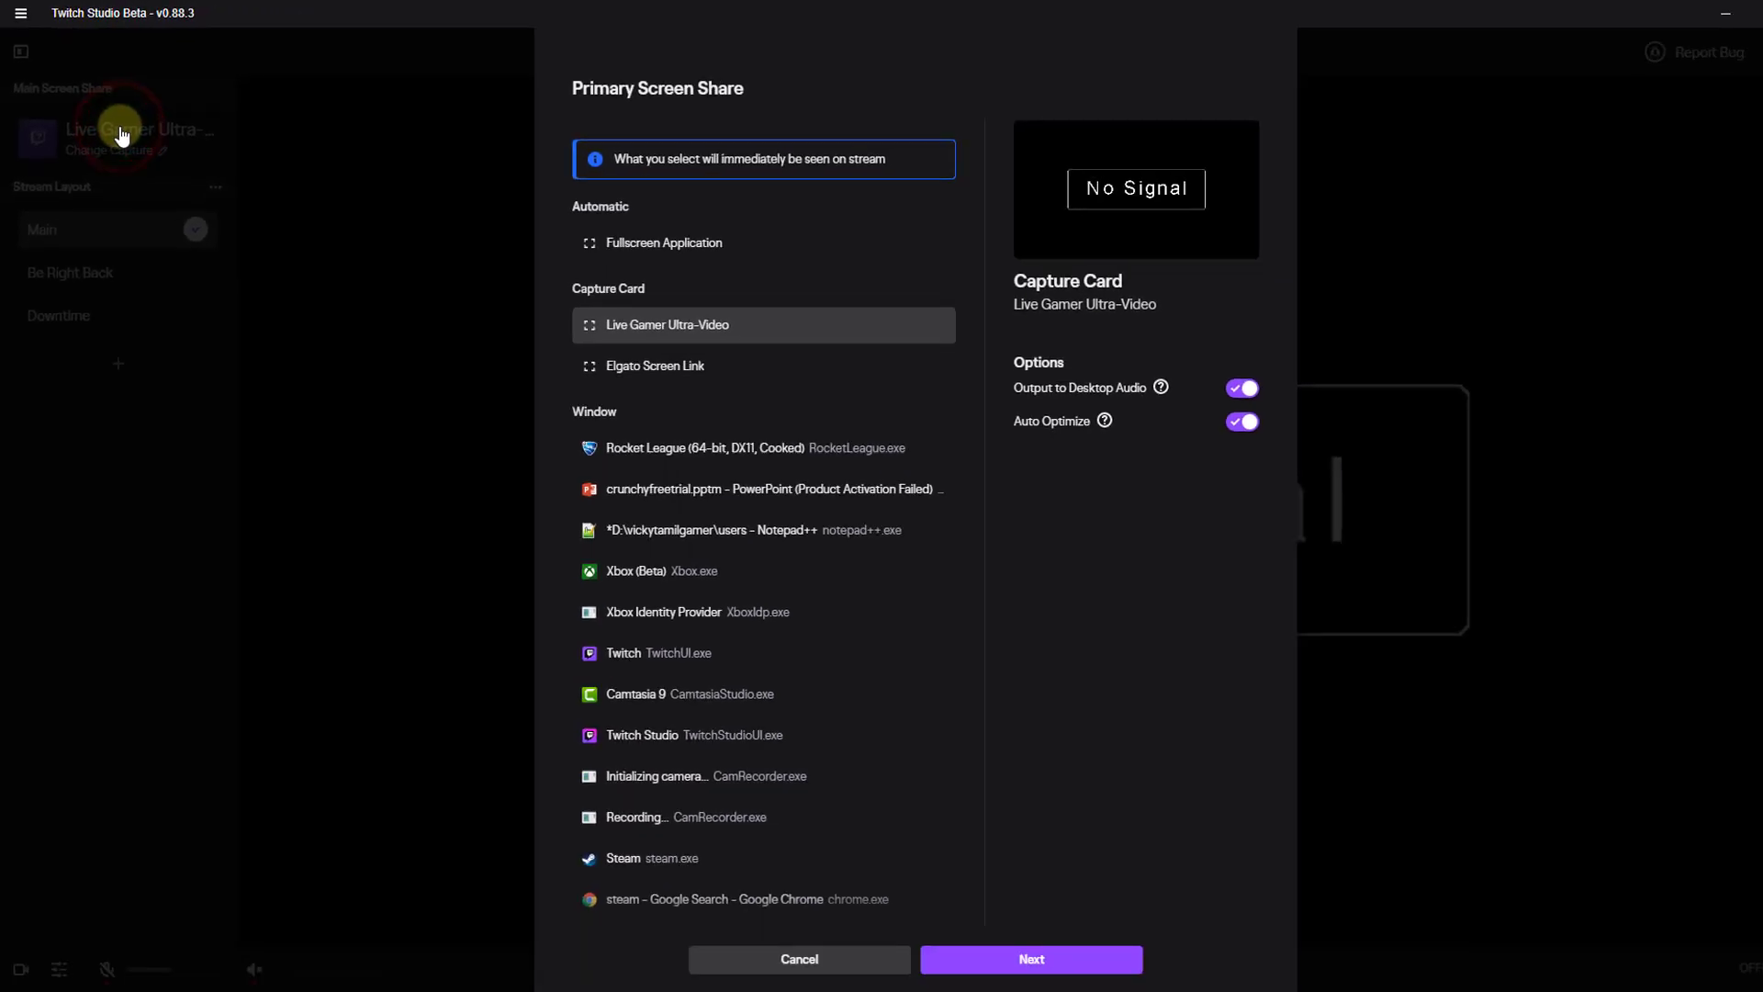
scroll(804, 418, down, 2)
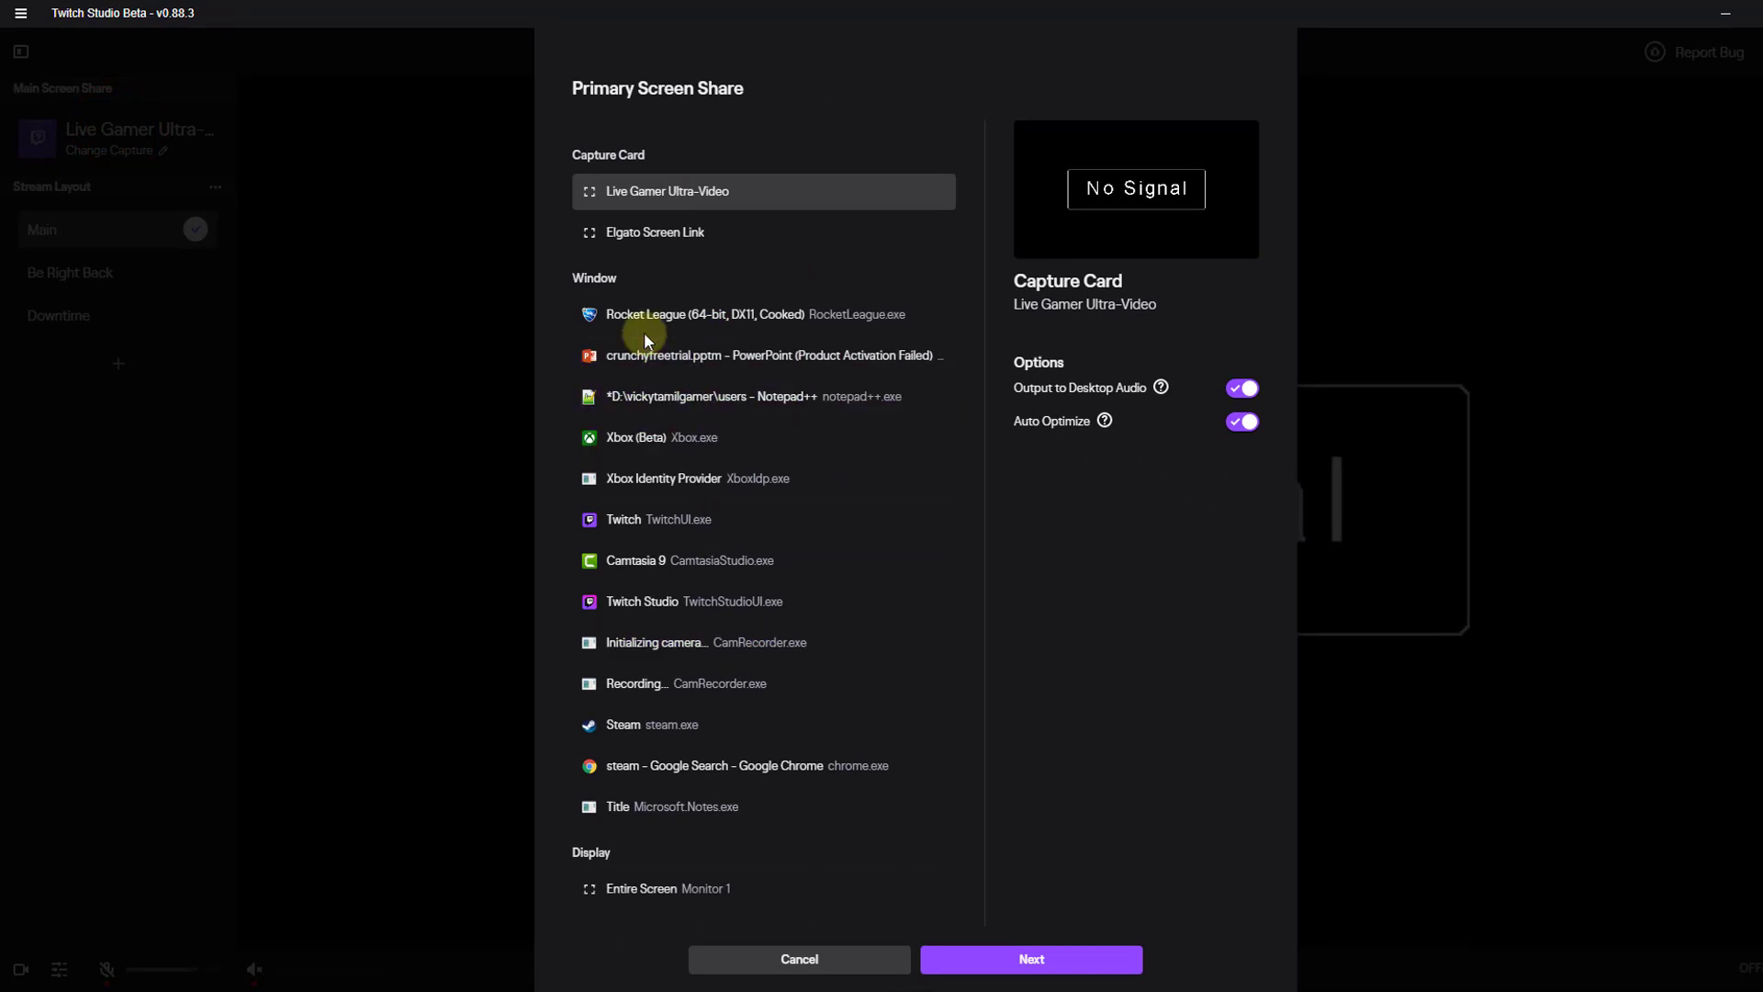
click(786, 321)
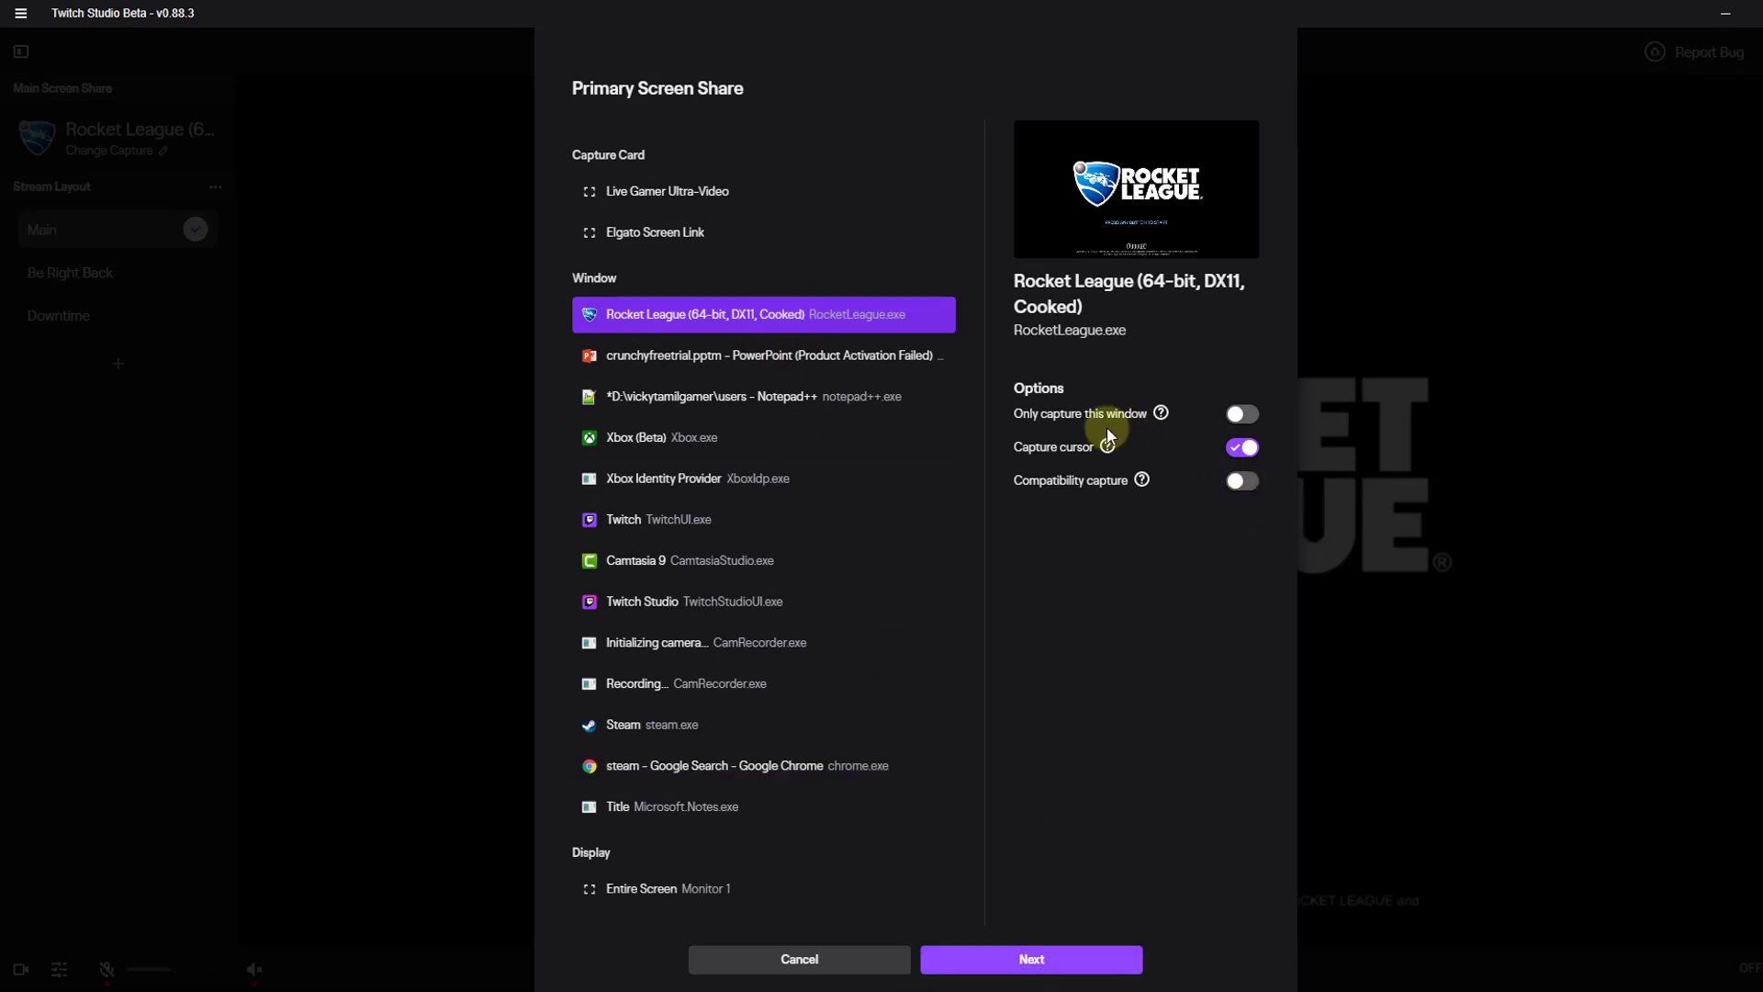
click(1249, 415)
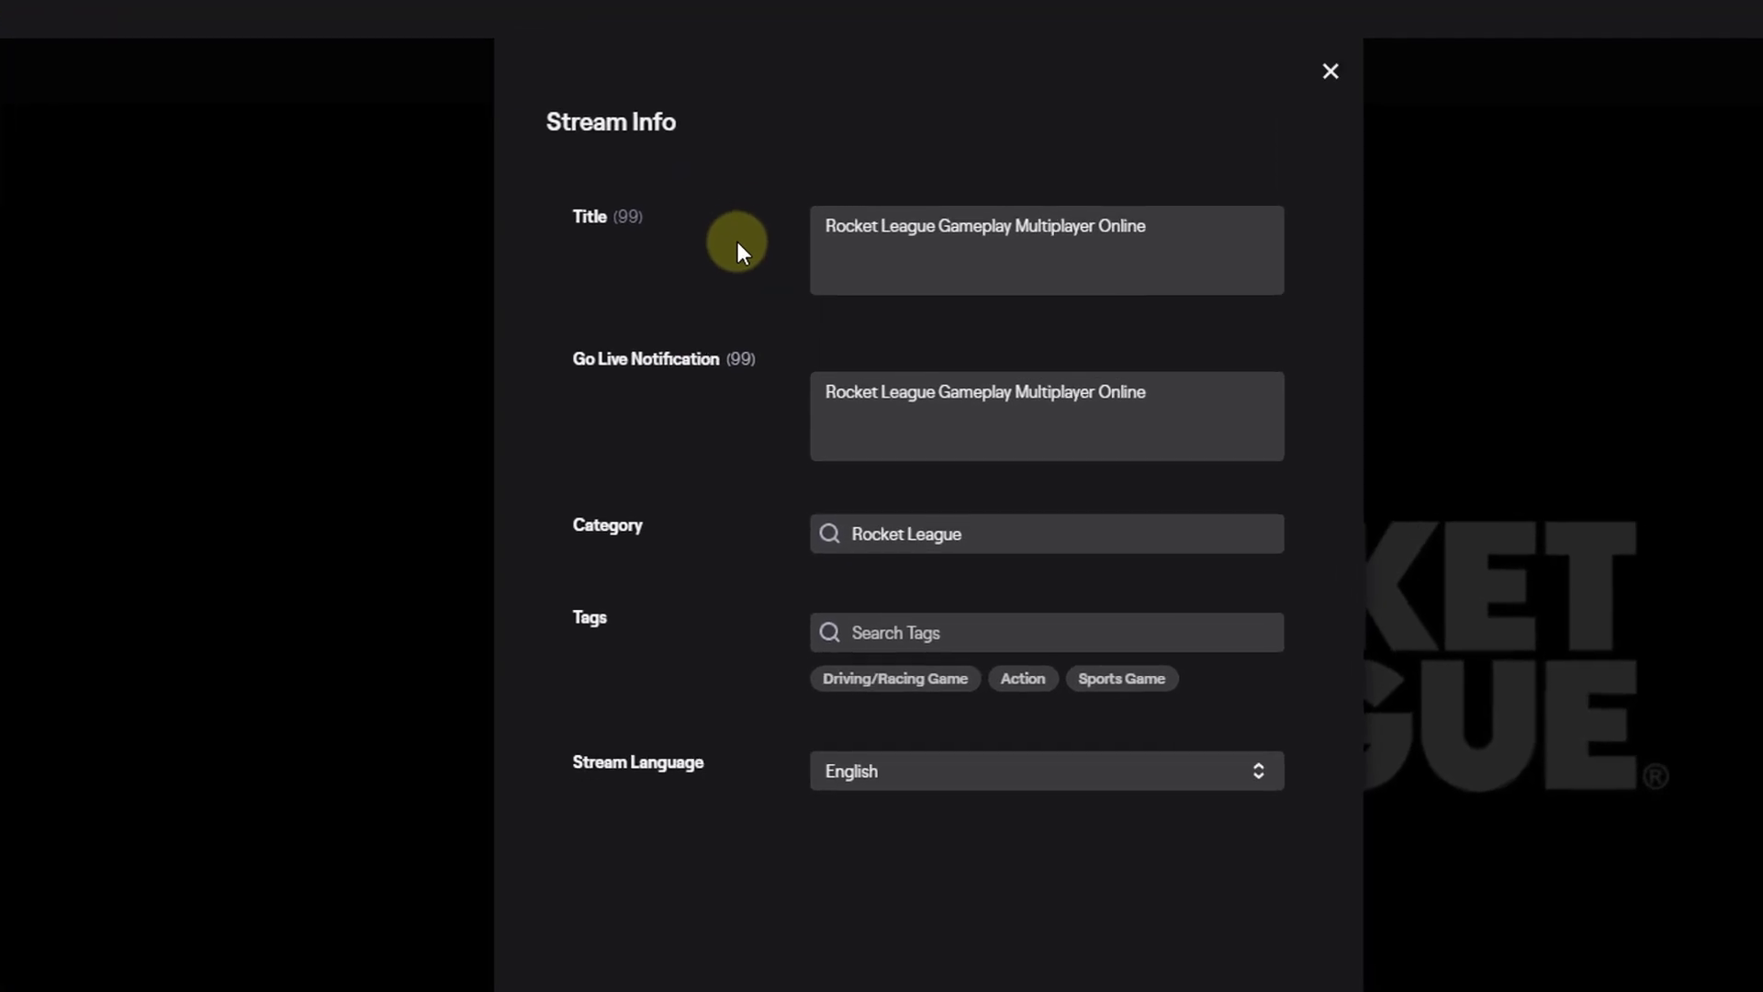
- Keep the title 'Rocket League Gameplay Multiplayer Online' and English language, and confirm Stream Info
click(1177, 227)
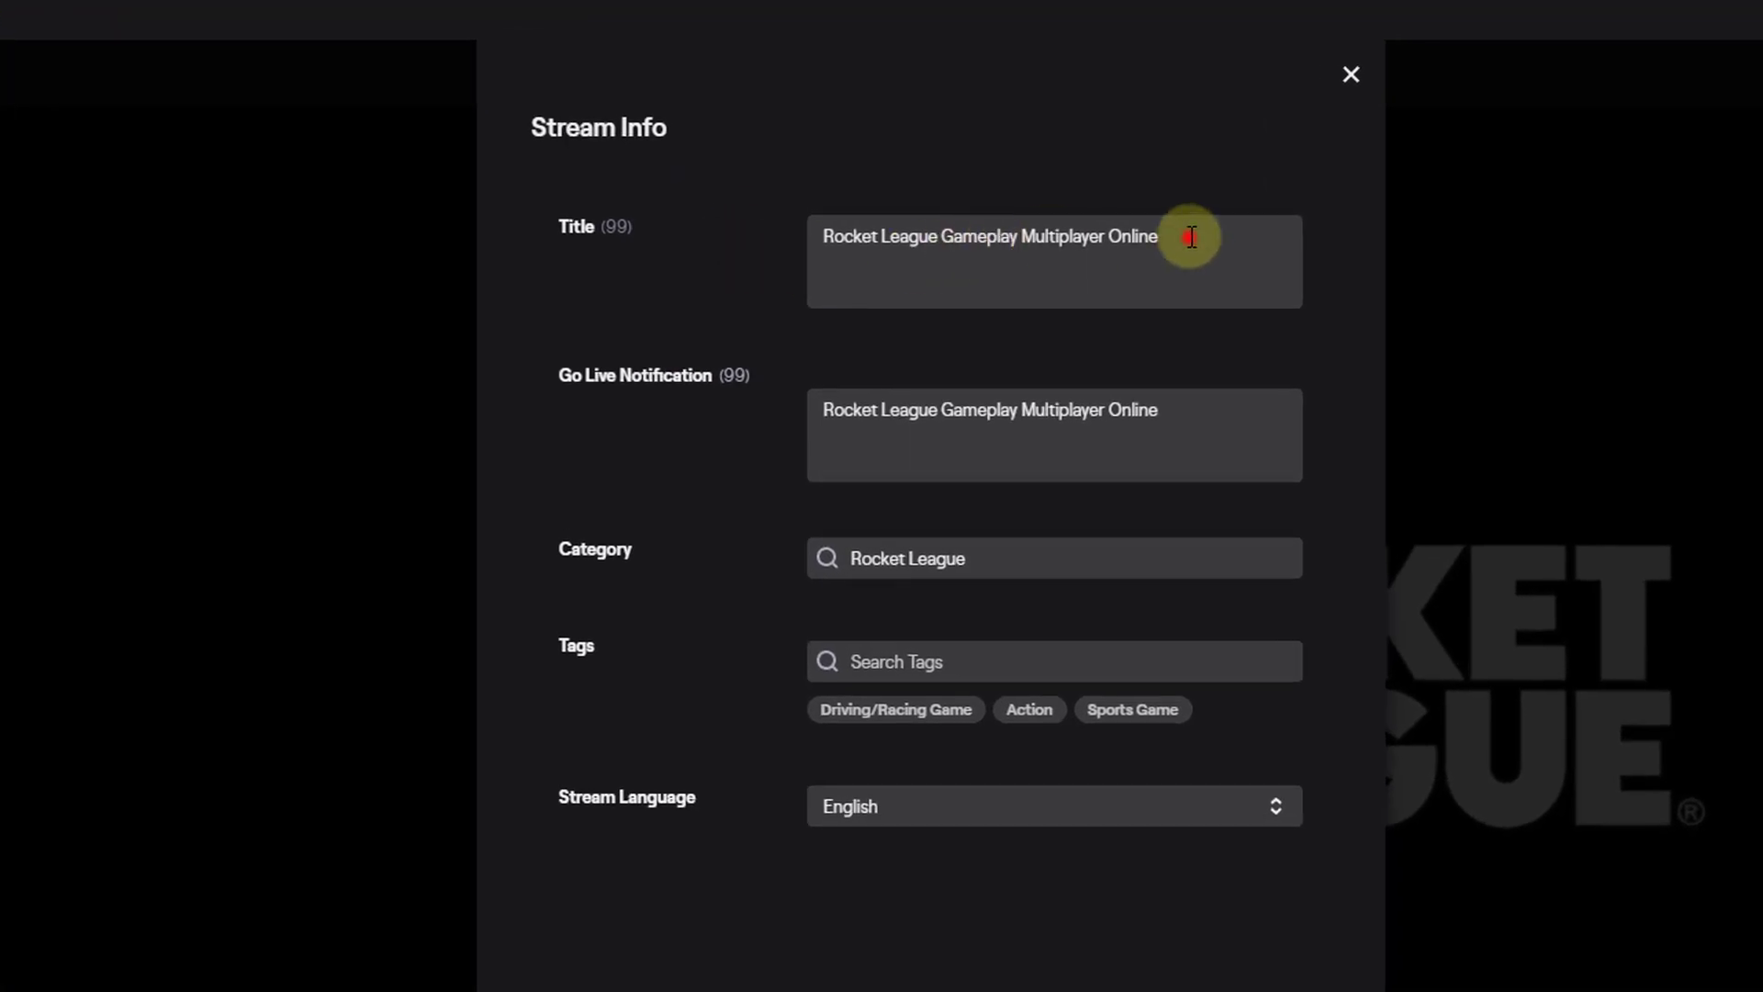
drag(1190, 238, 808, 242)
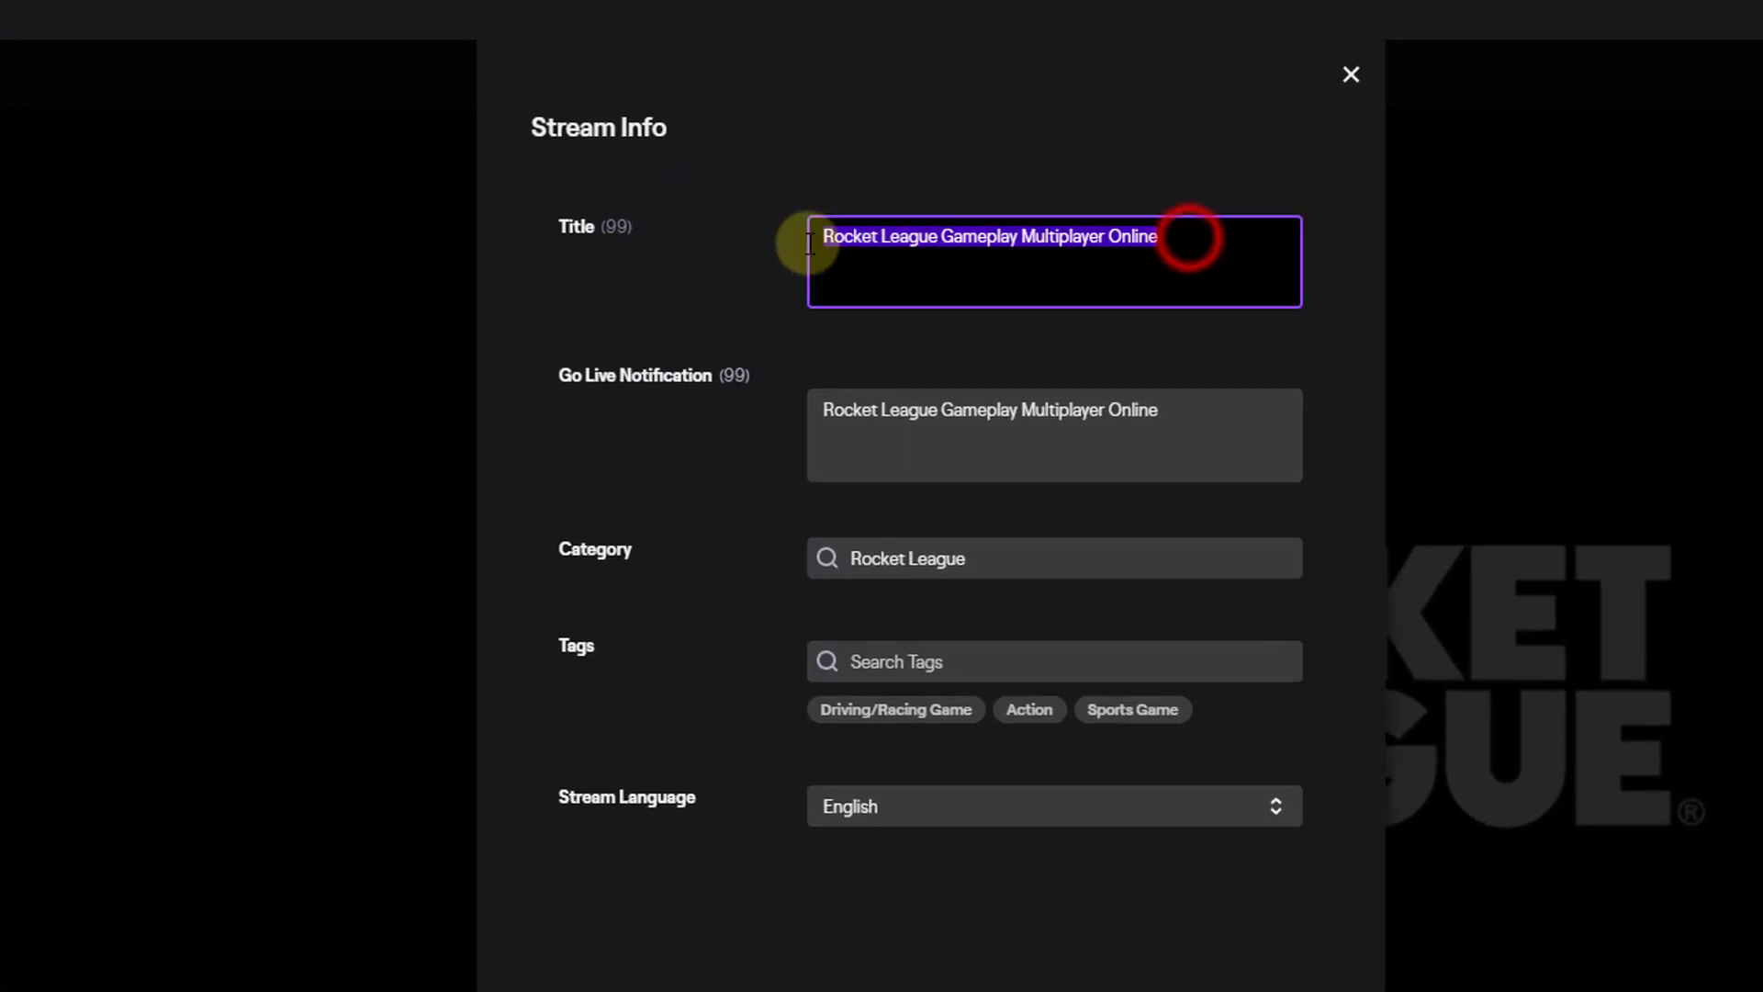
click(1091, 278)
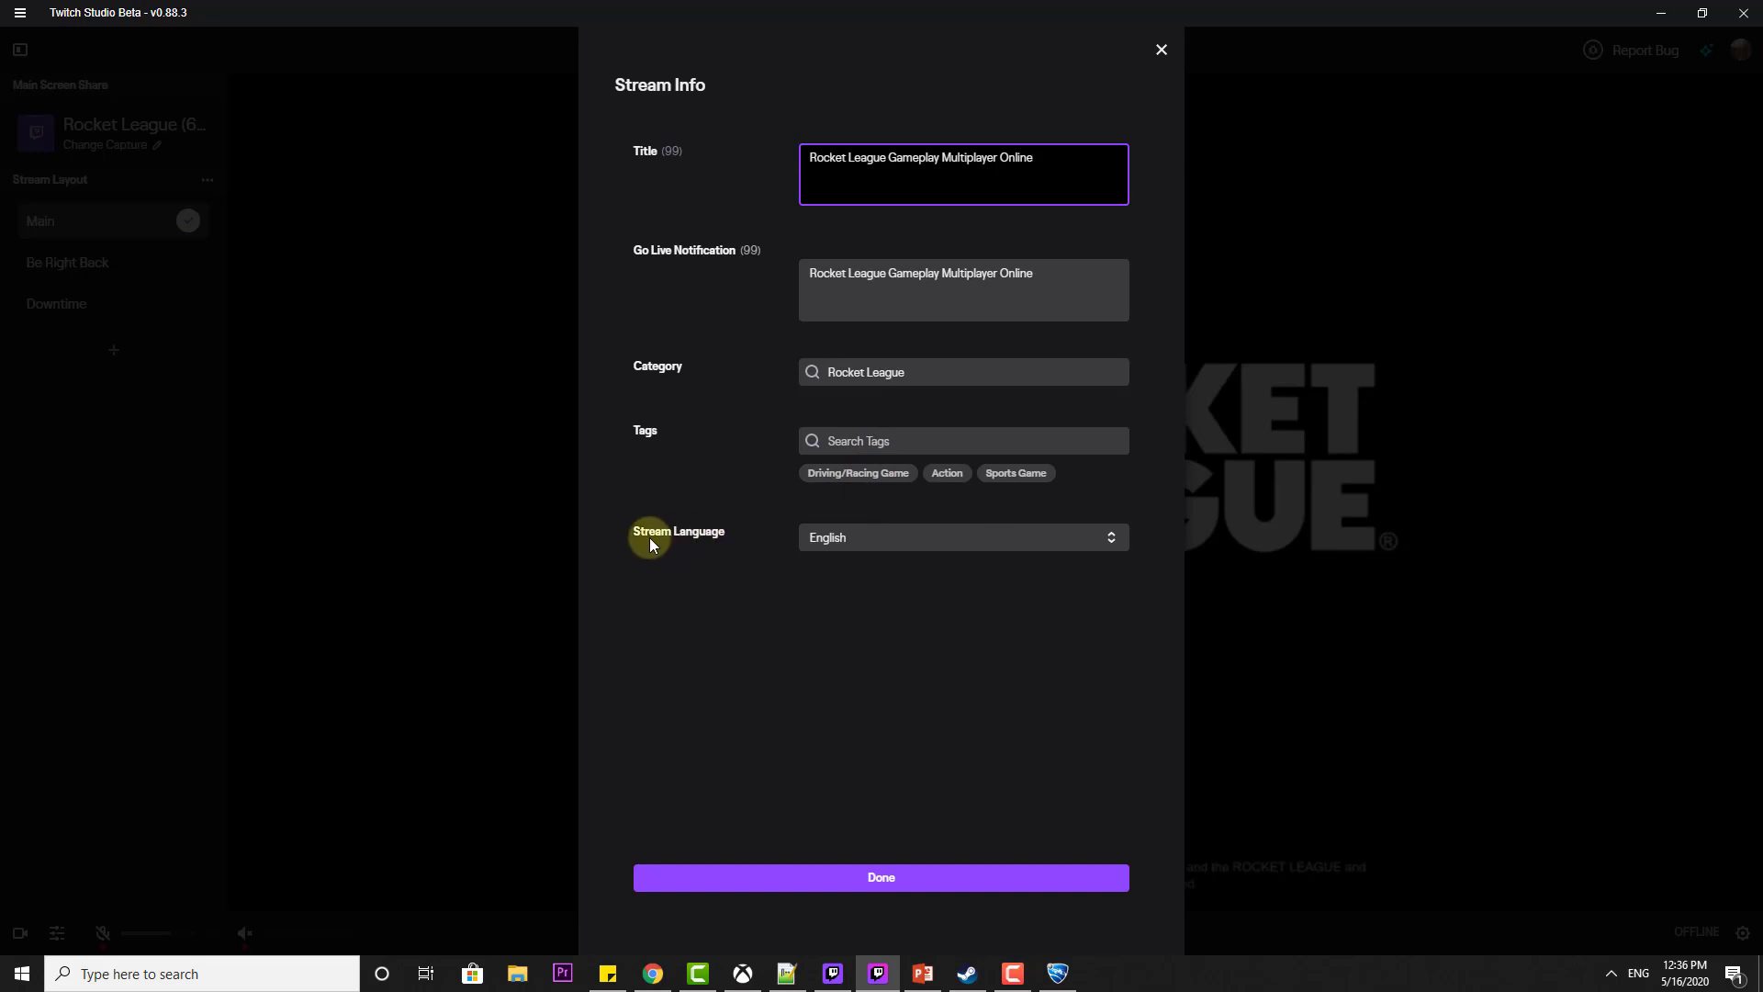
click(887, 538)
click(887, 538)
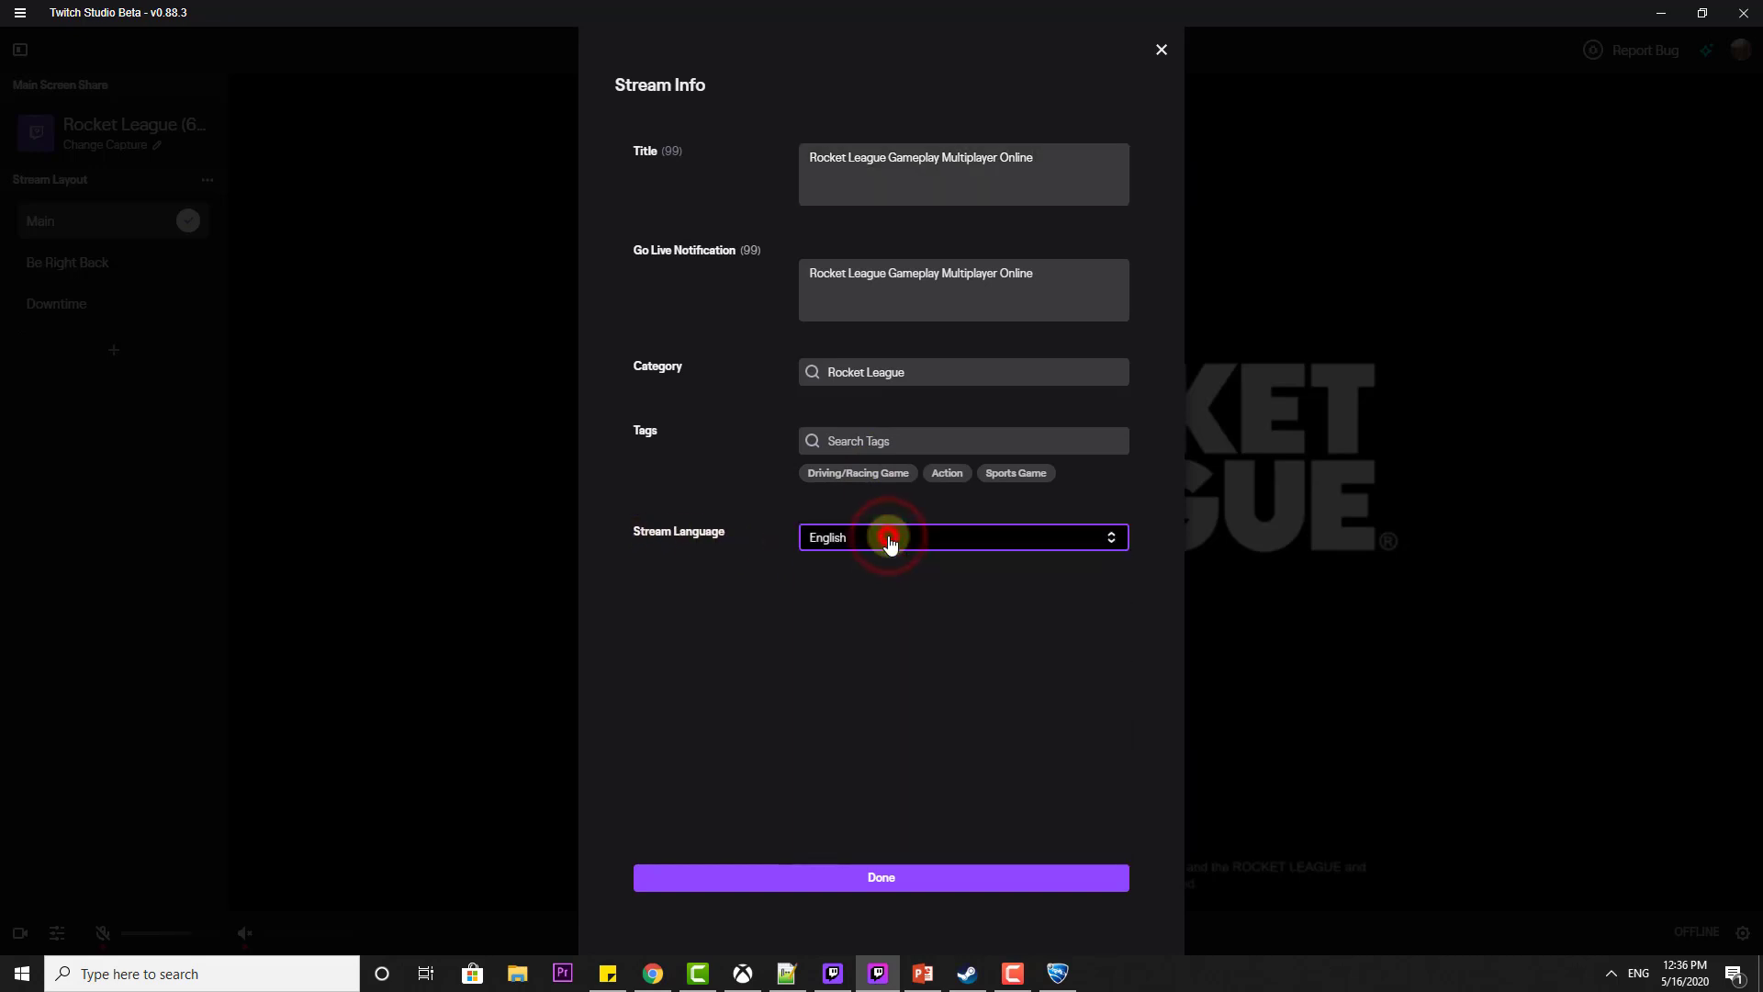
click(909, 876)
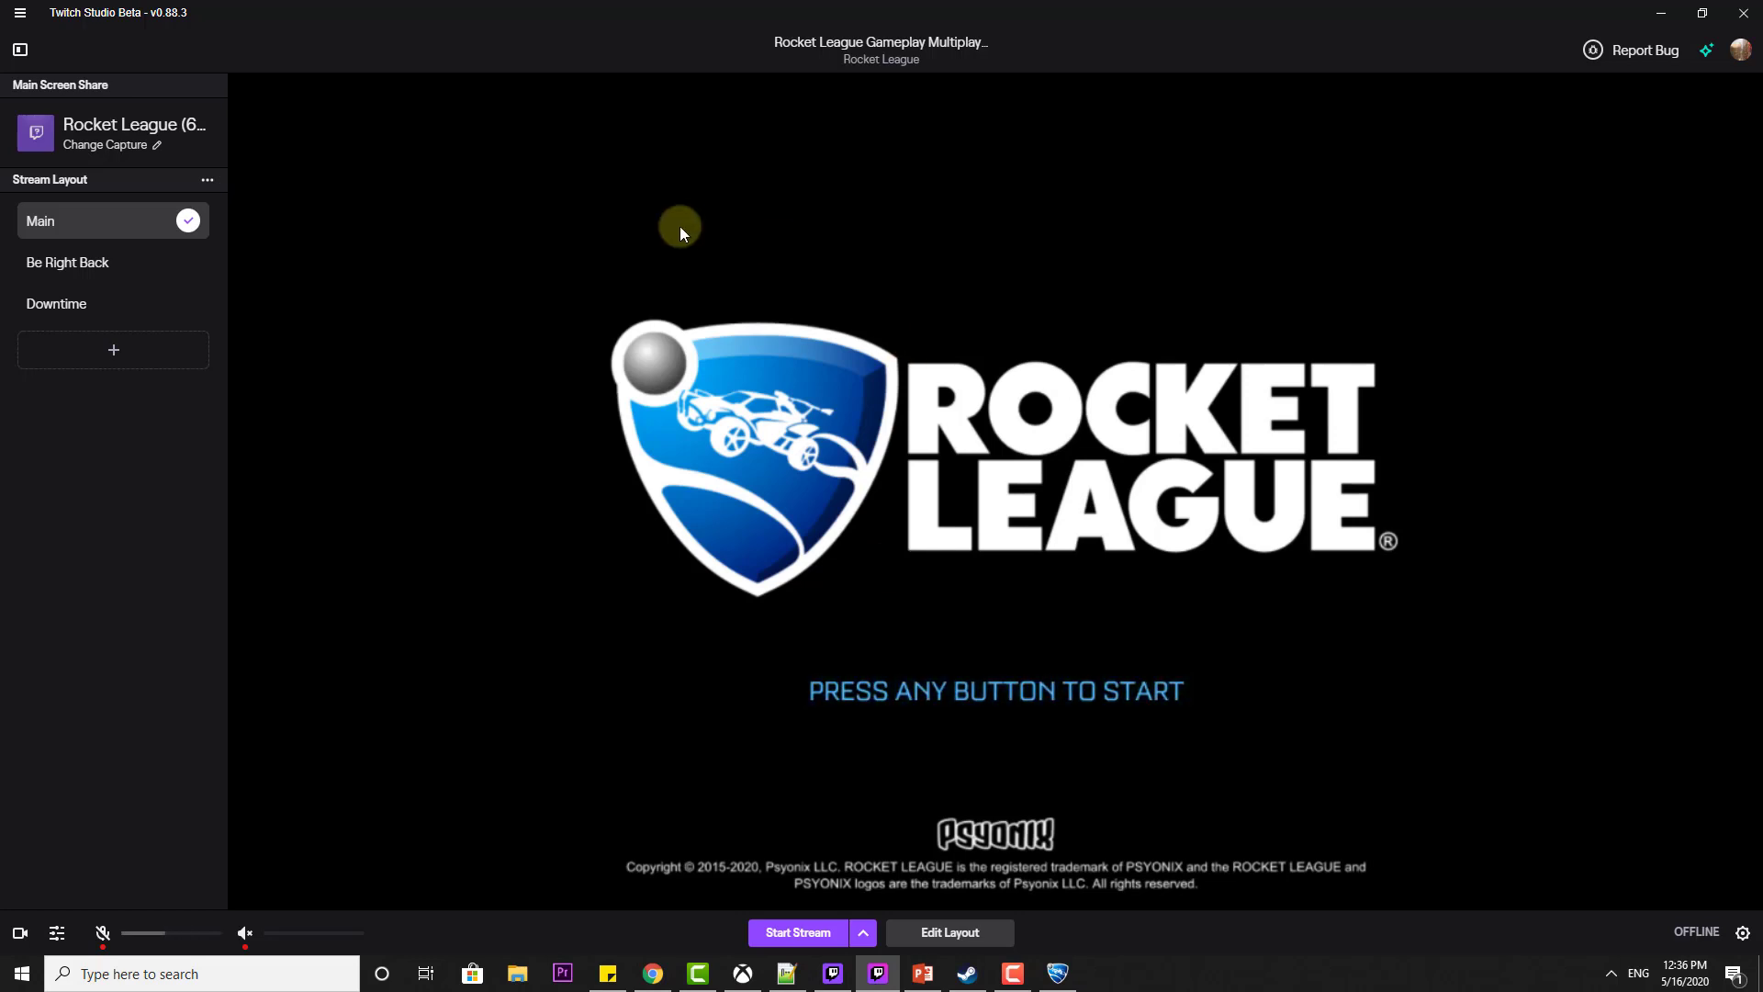
- Make the Webcam layer visible in the layout editor
click(951, 932)
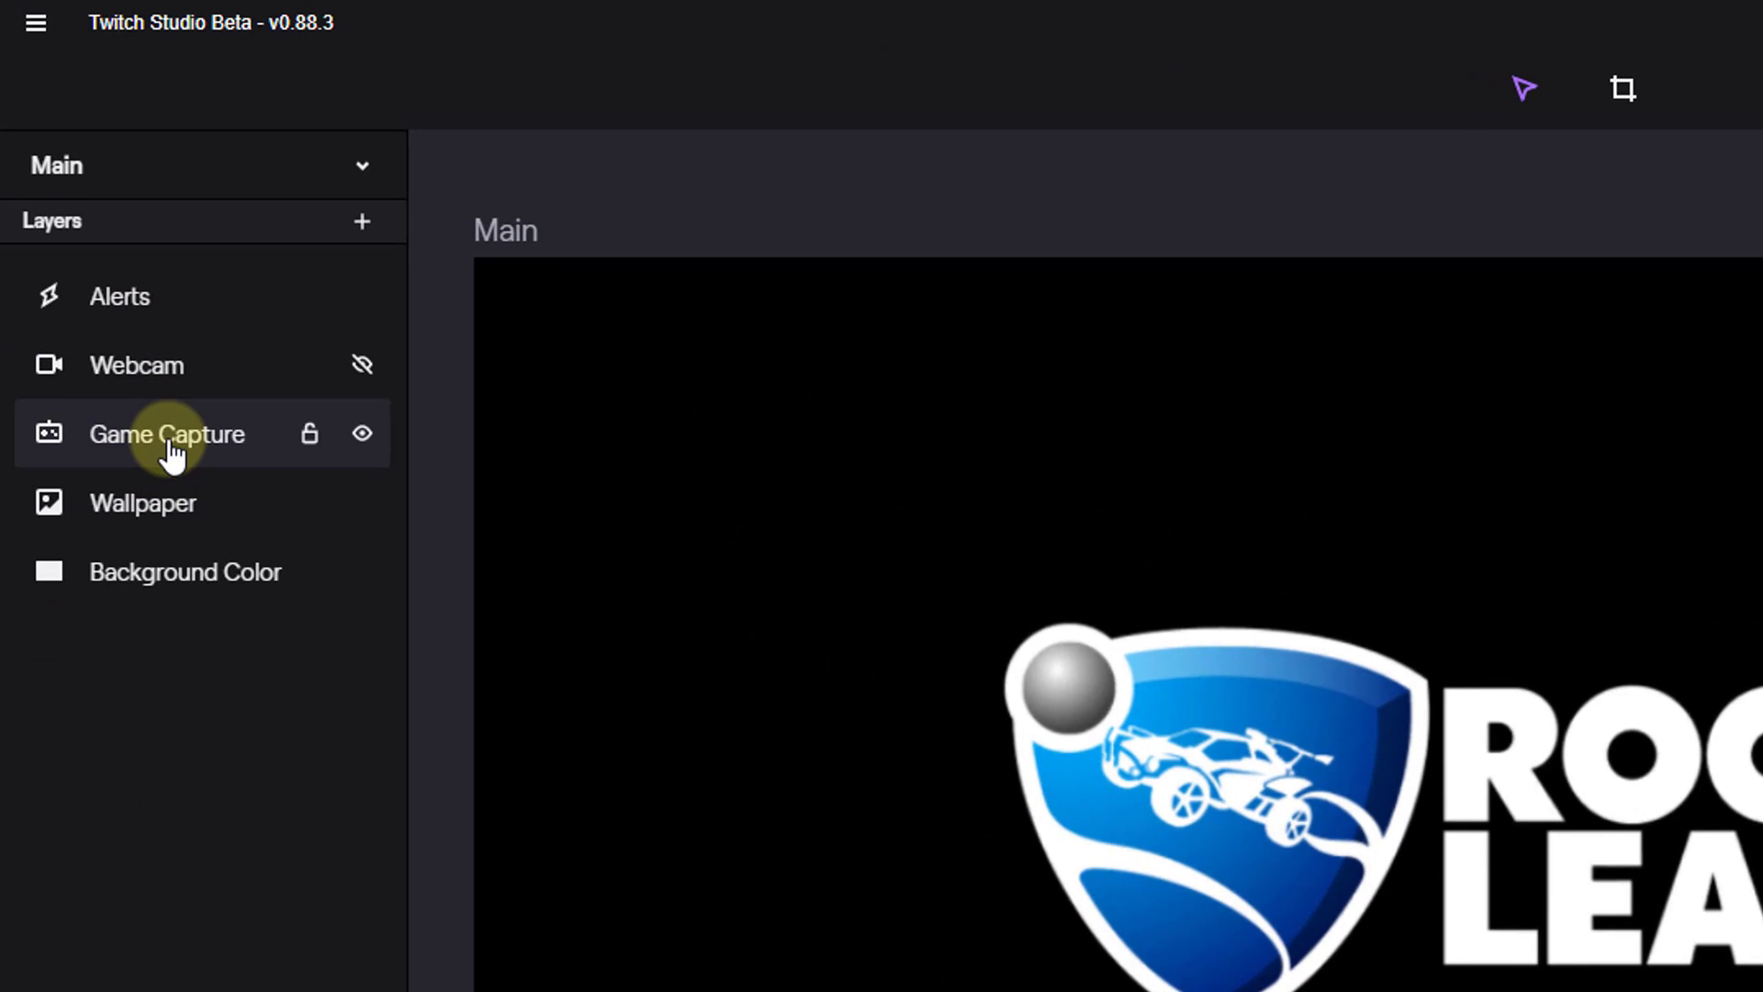
click(160, 372)
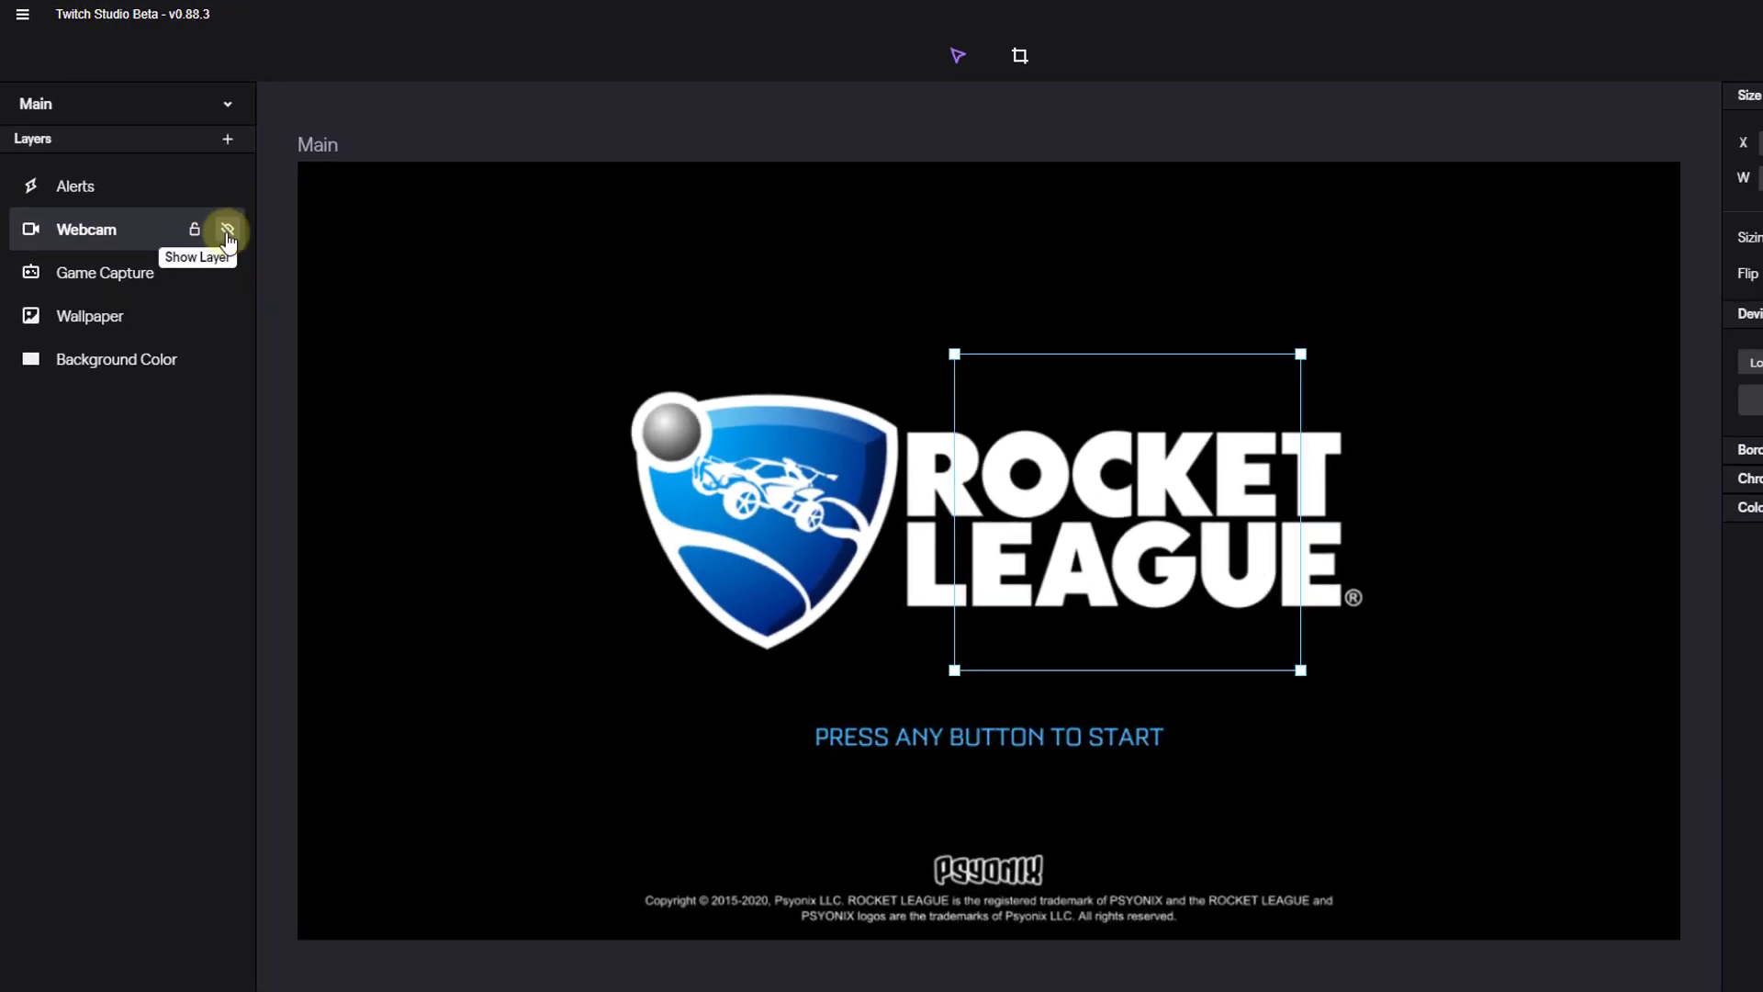
click(227, 230)
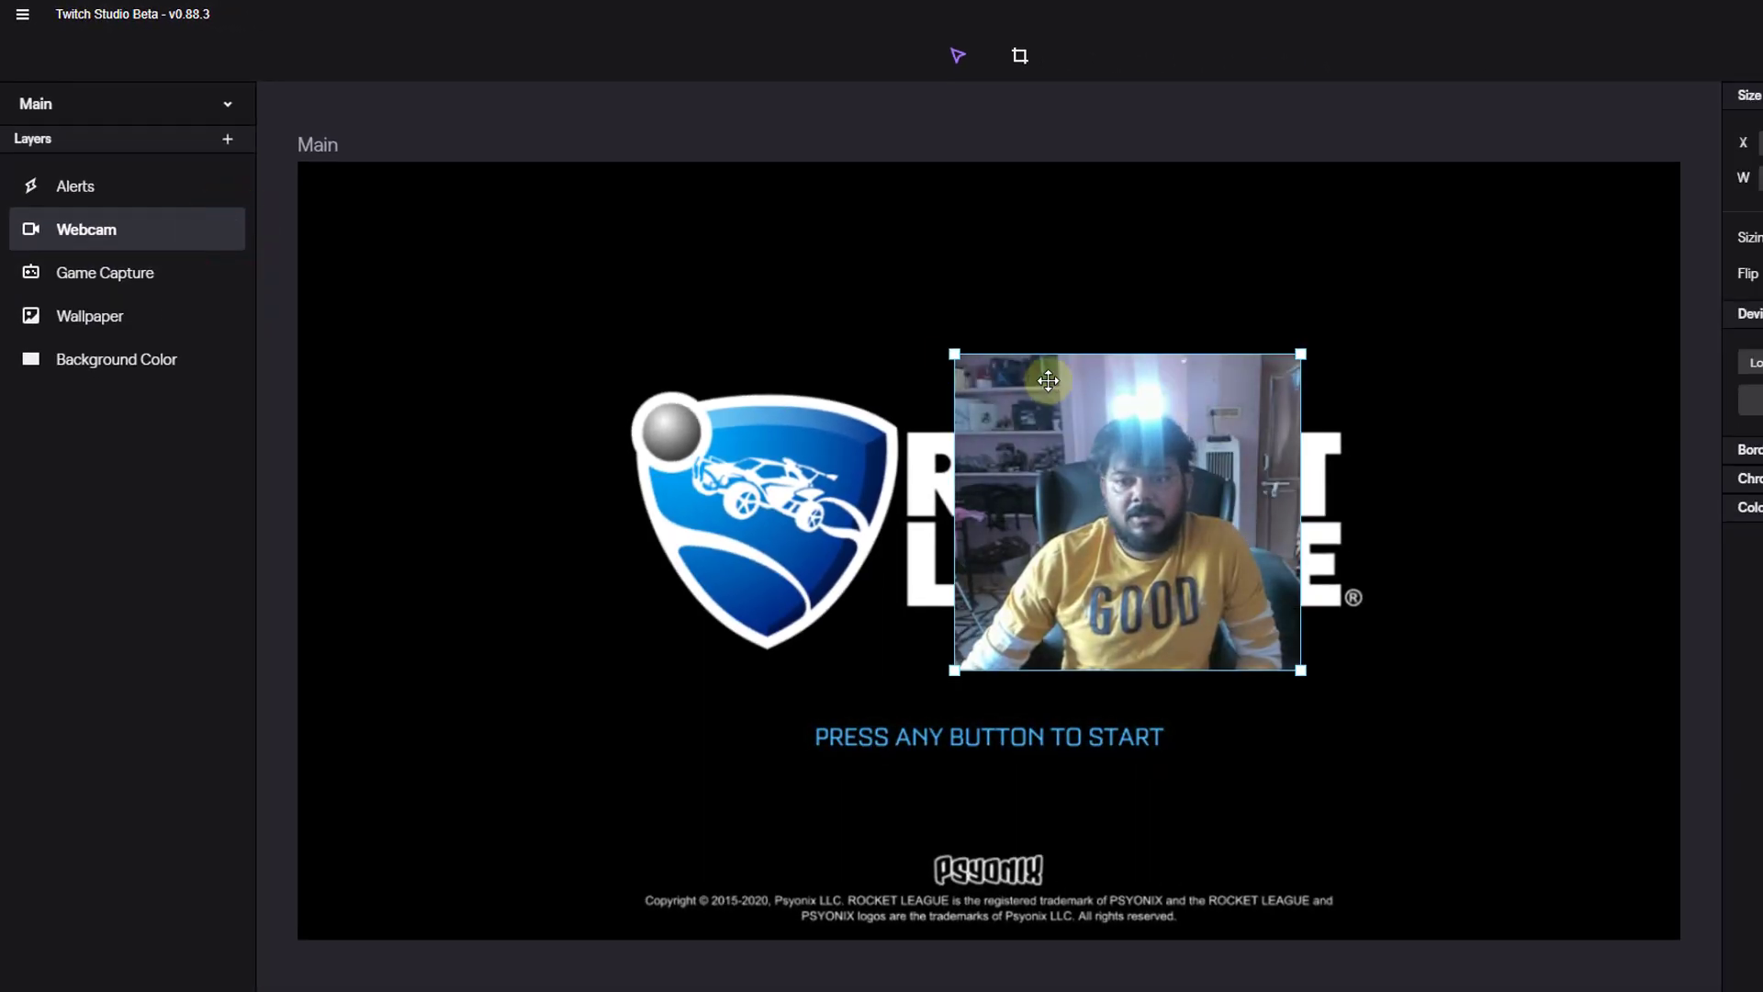
- Shrink the webcam to a 117×125 overlay at the bottom-right and add Chroma Key
drag(1048, 379, 1508, 762)
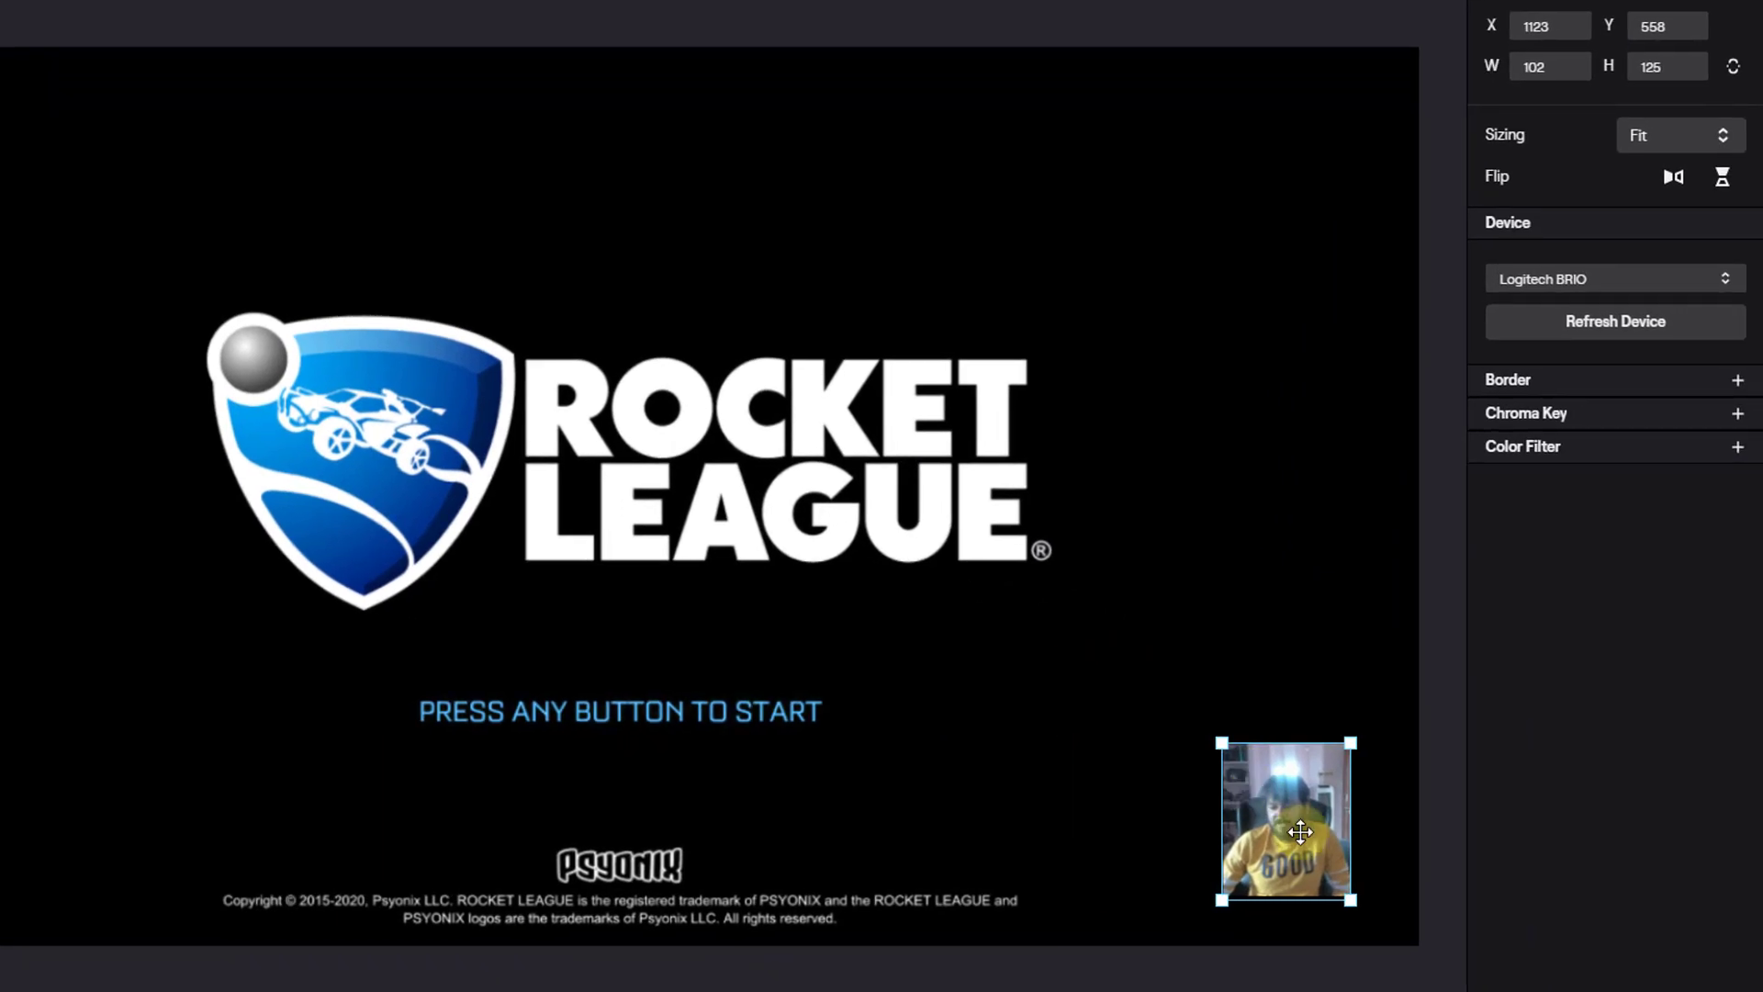
mouse_move(1221, 743)
mouse_down()
mouse_move(1232, 714)
mouse_move(1211, 719)
mouse_up()
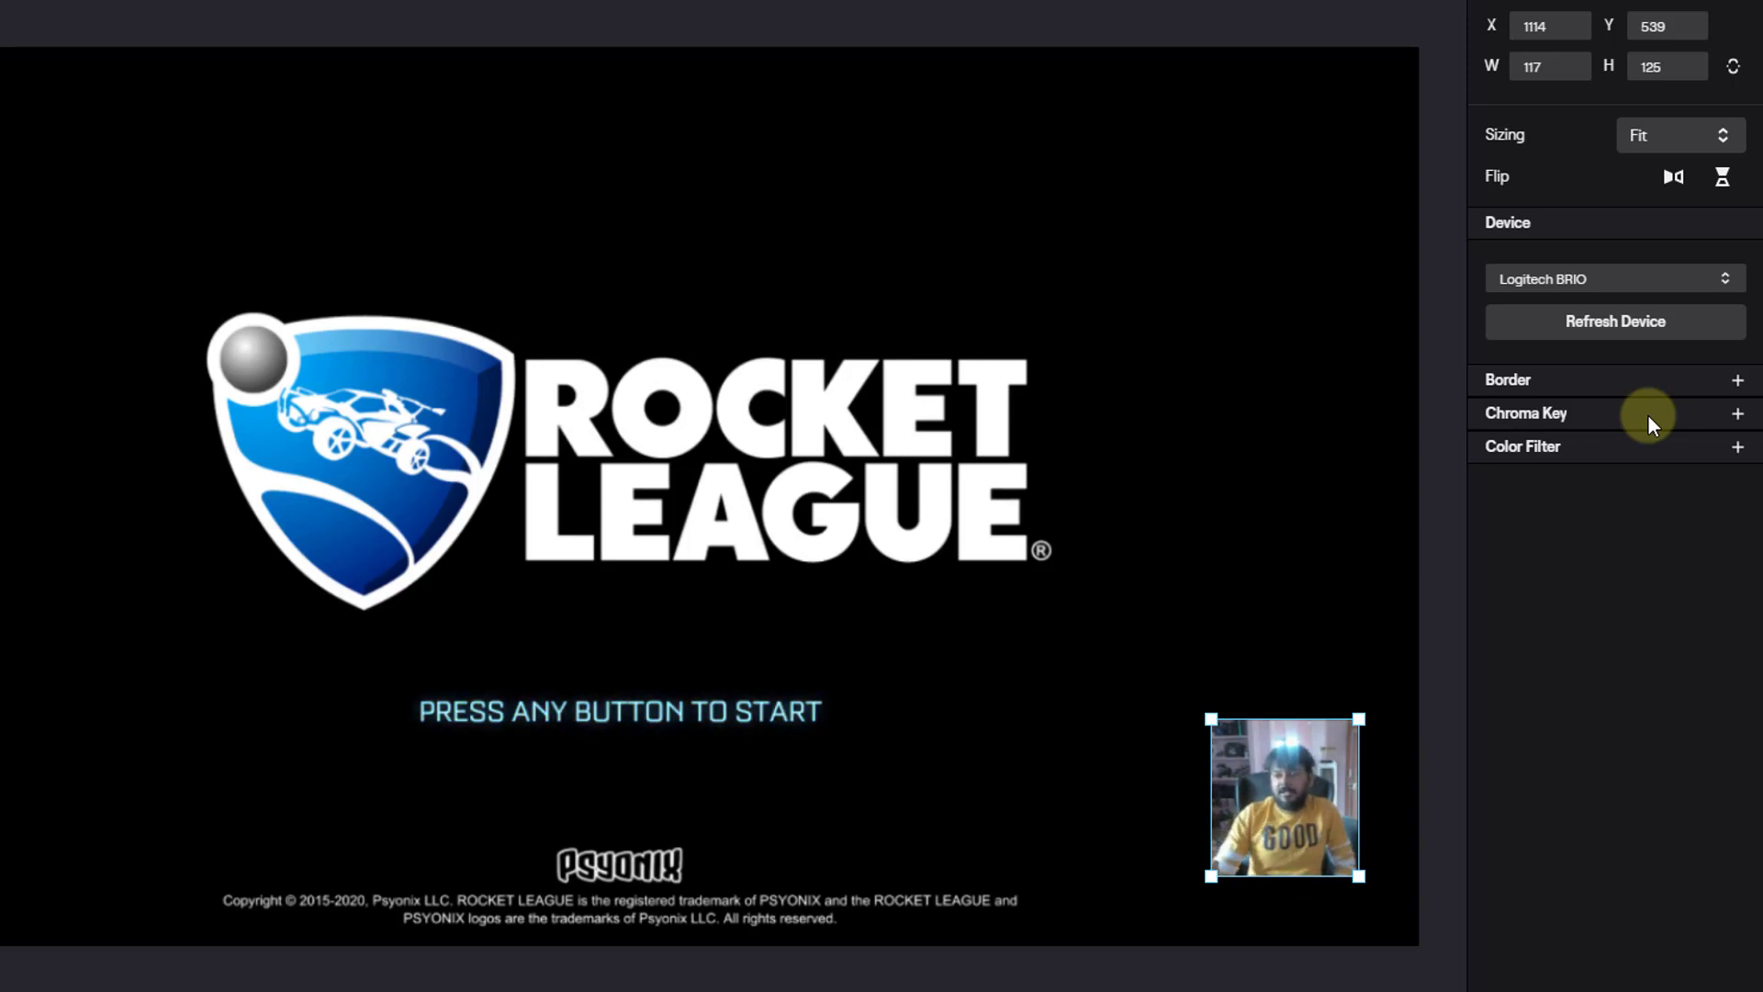
click(1739, 413)
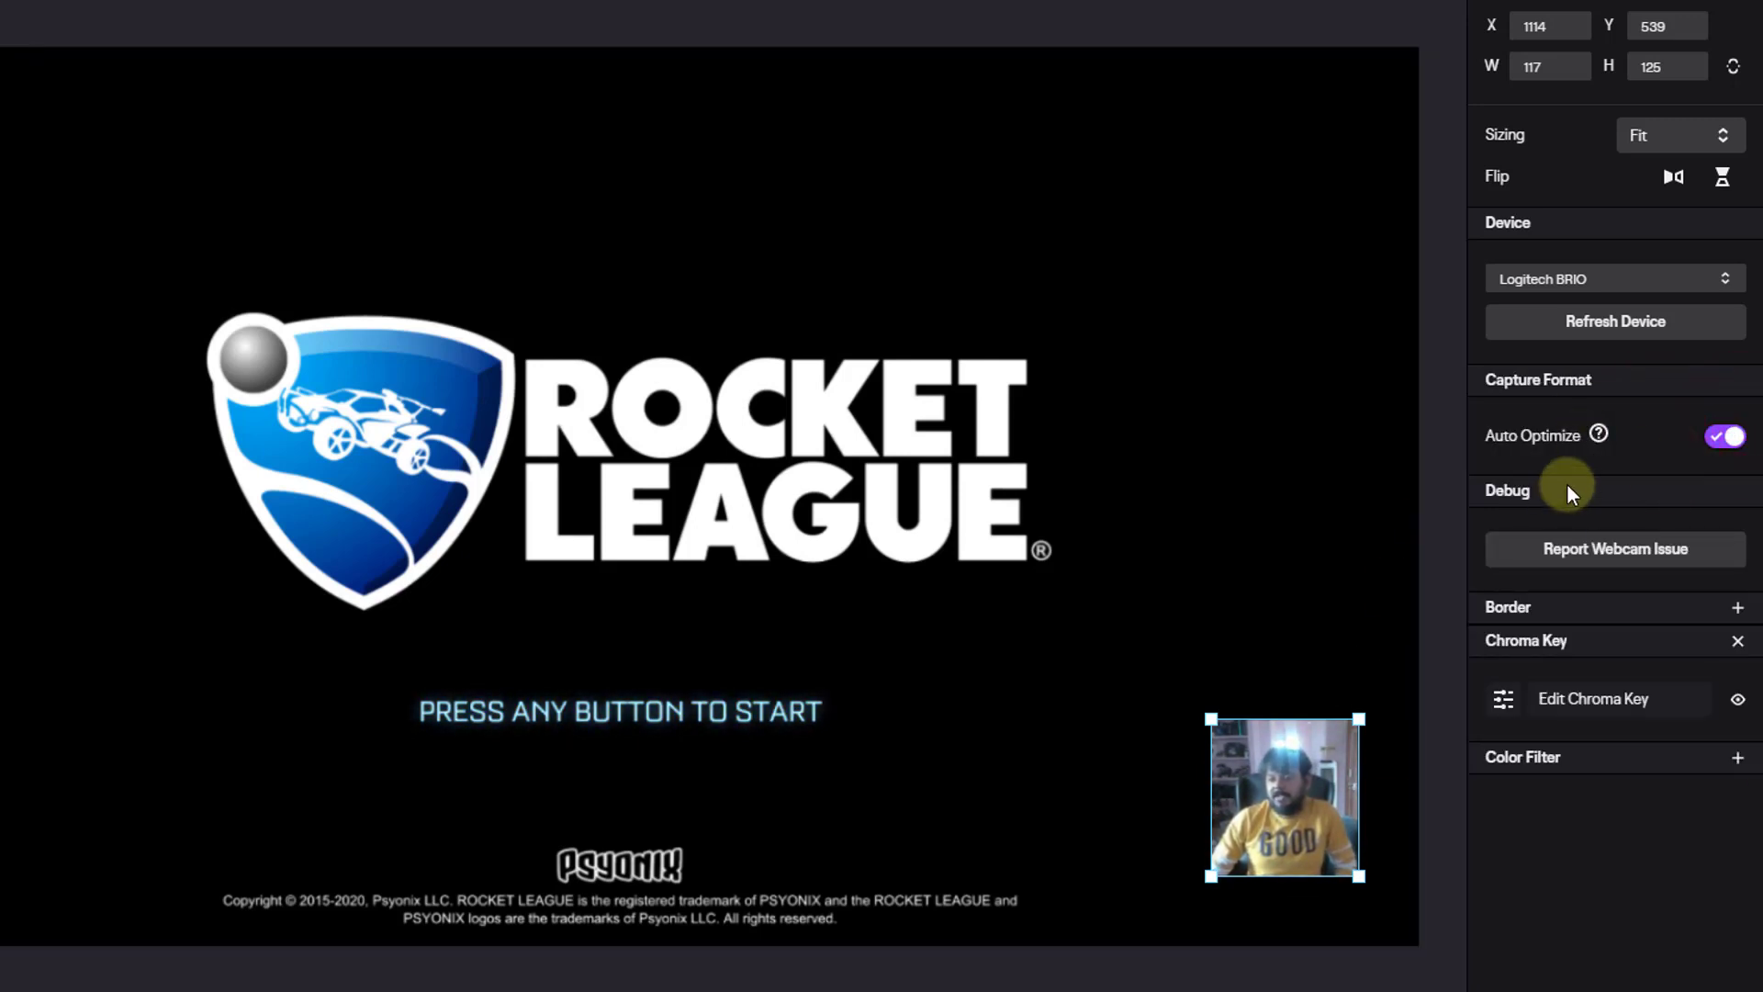
drag(1292, 774, 1283, 774)
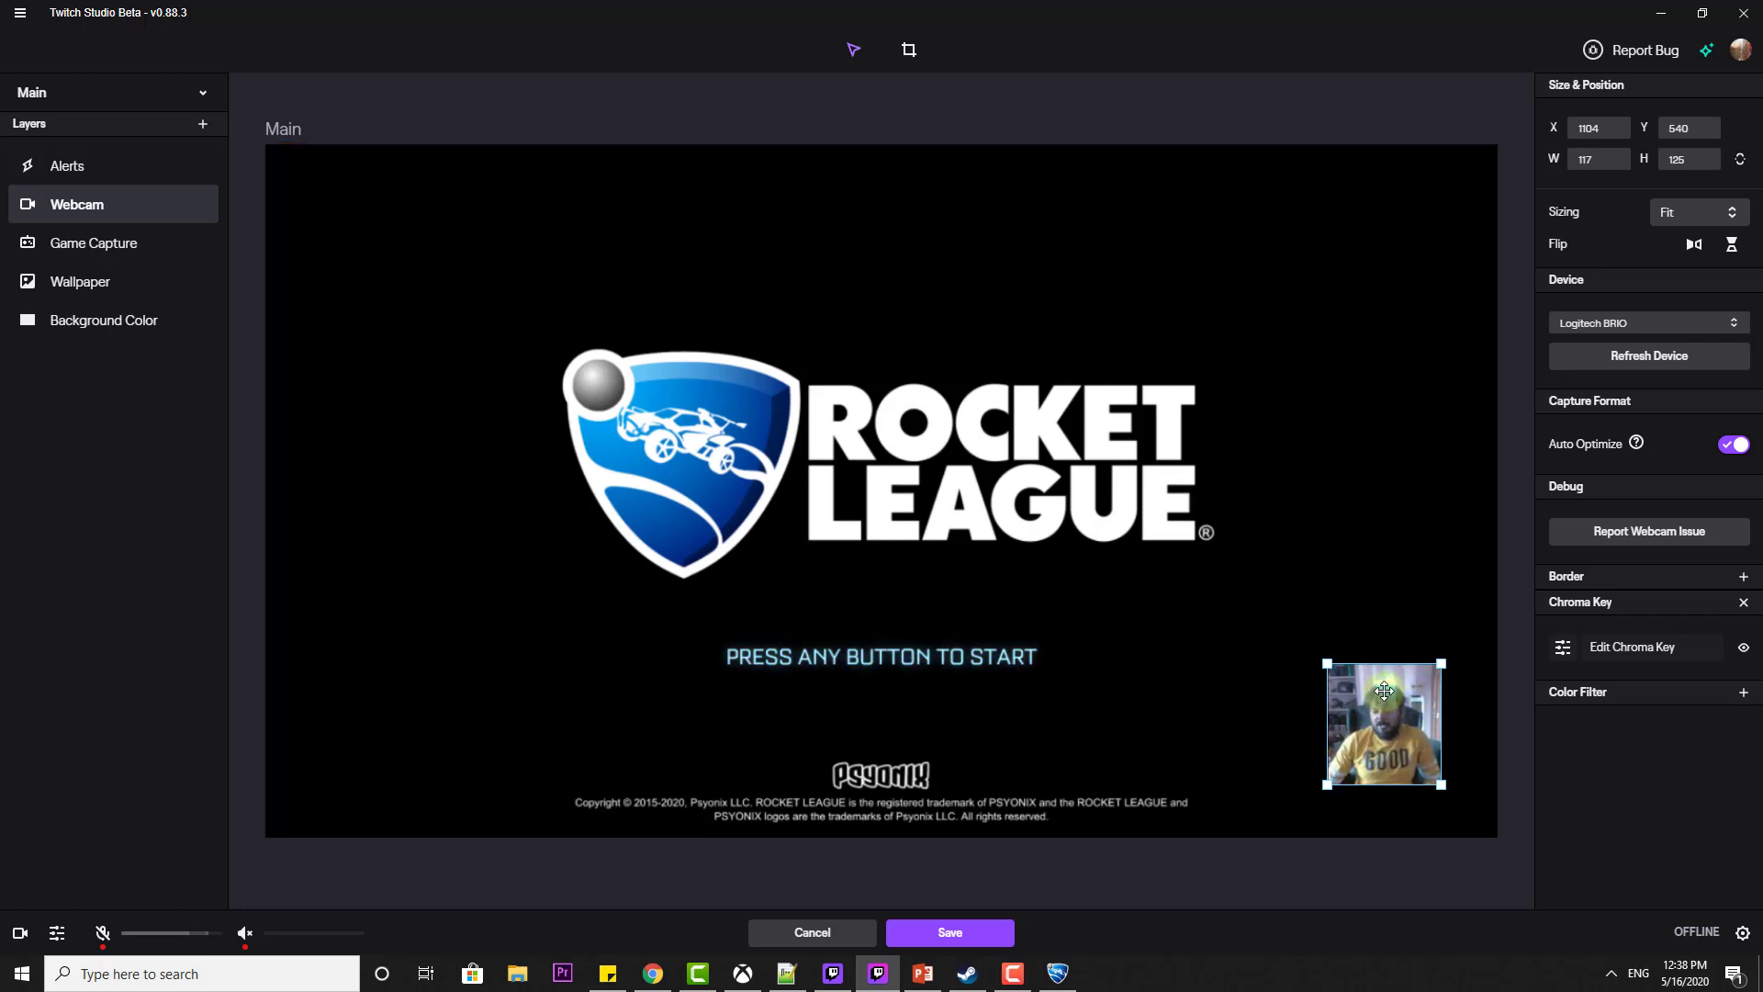
drag(1384, 690, 1380, 688)
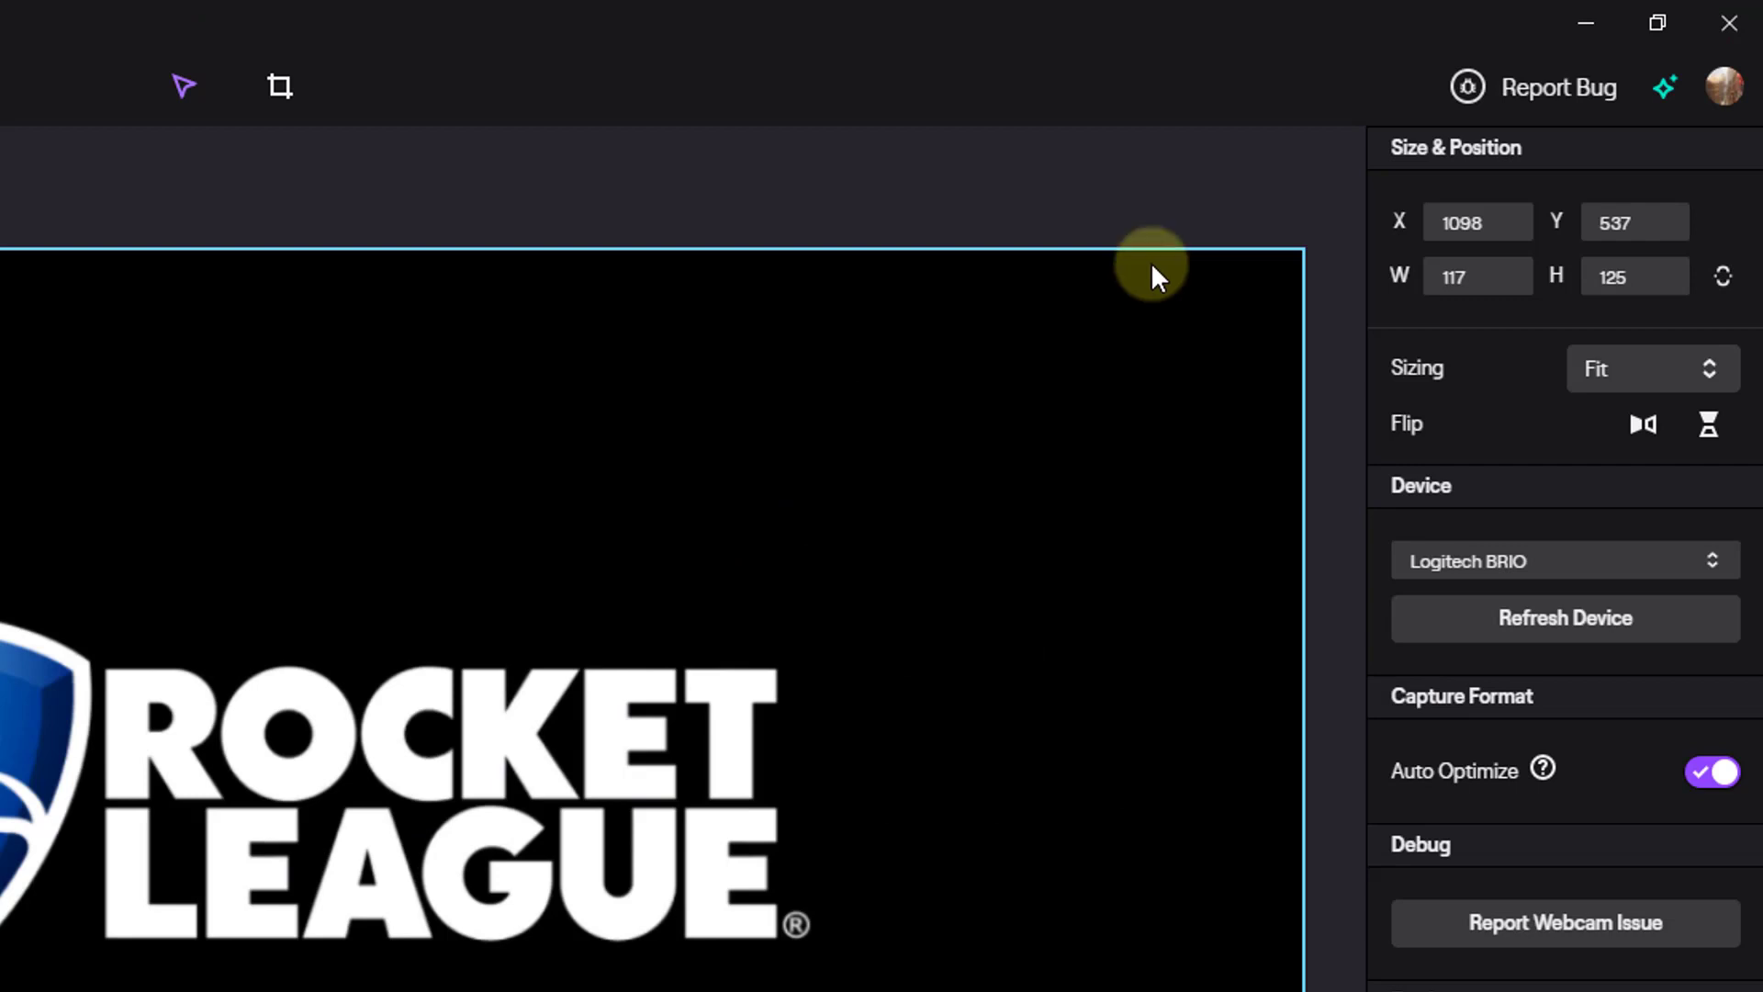
click(1725, 92)
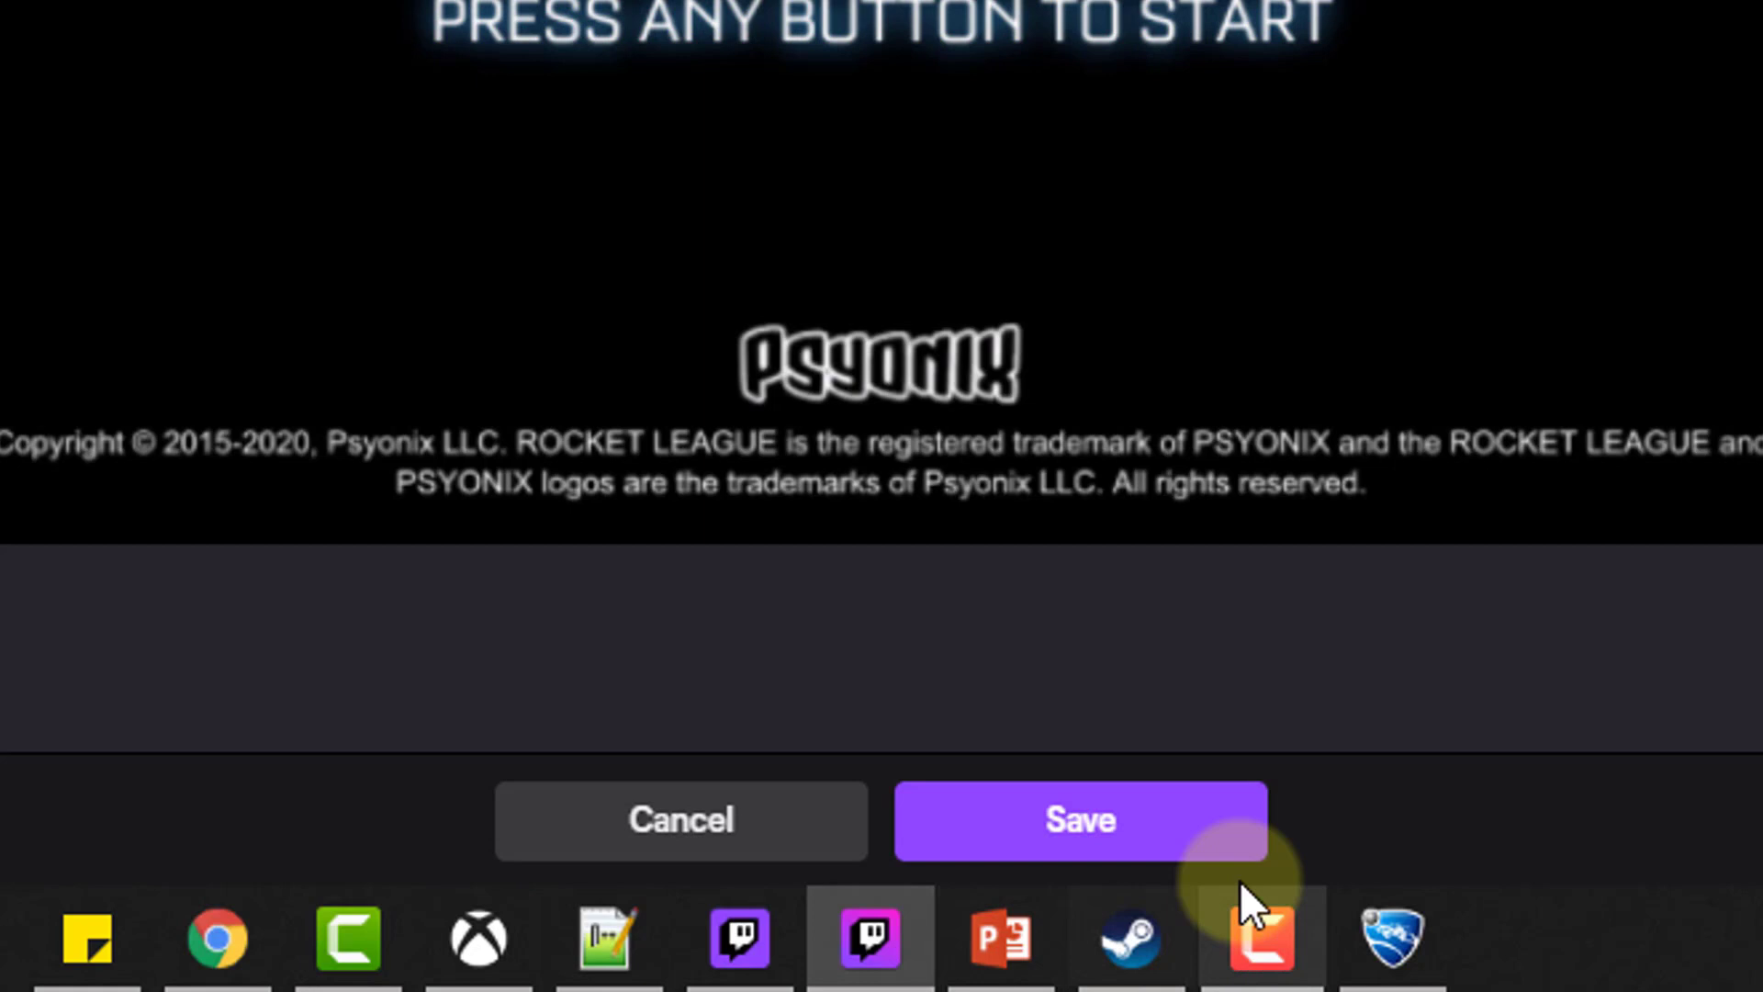
- Save the layout changes and begin setting up the live broadcast
click(1178, 849)
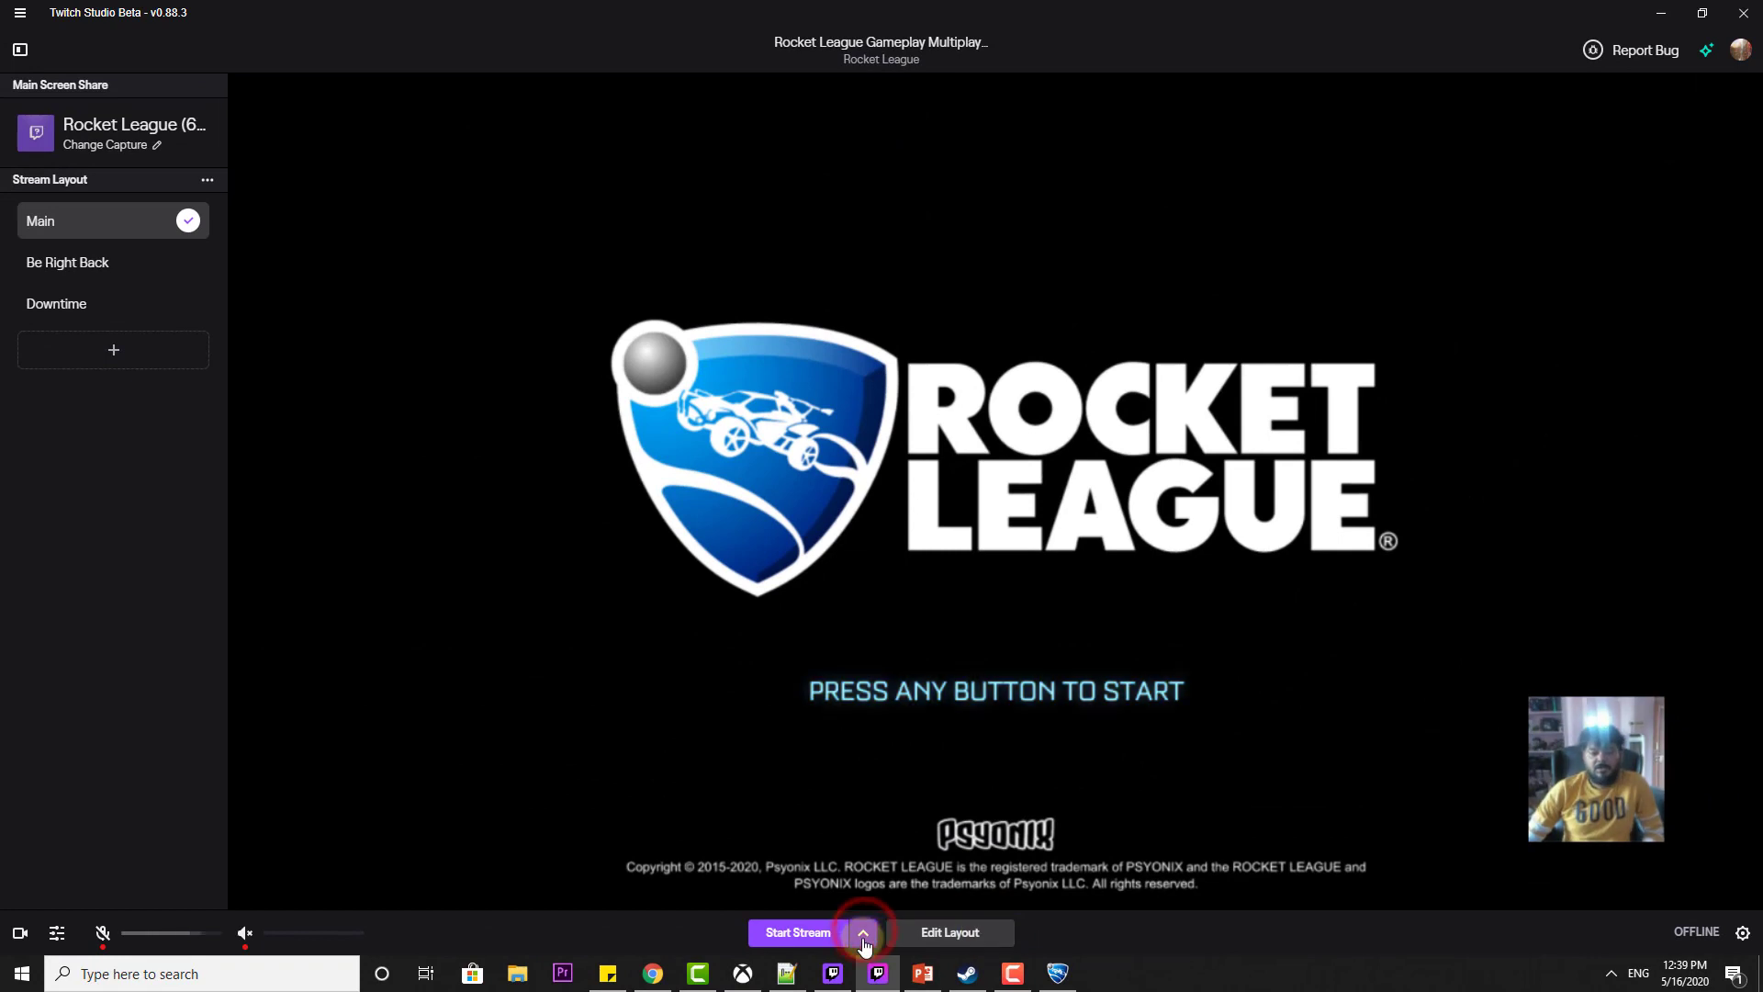
click(863, 937)
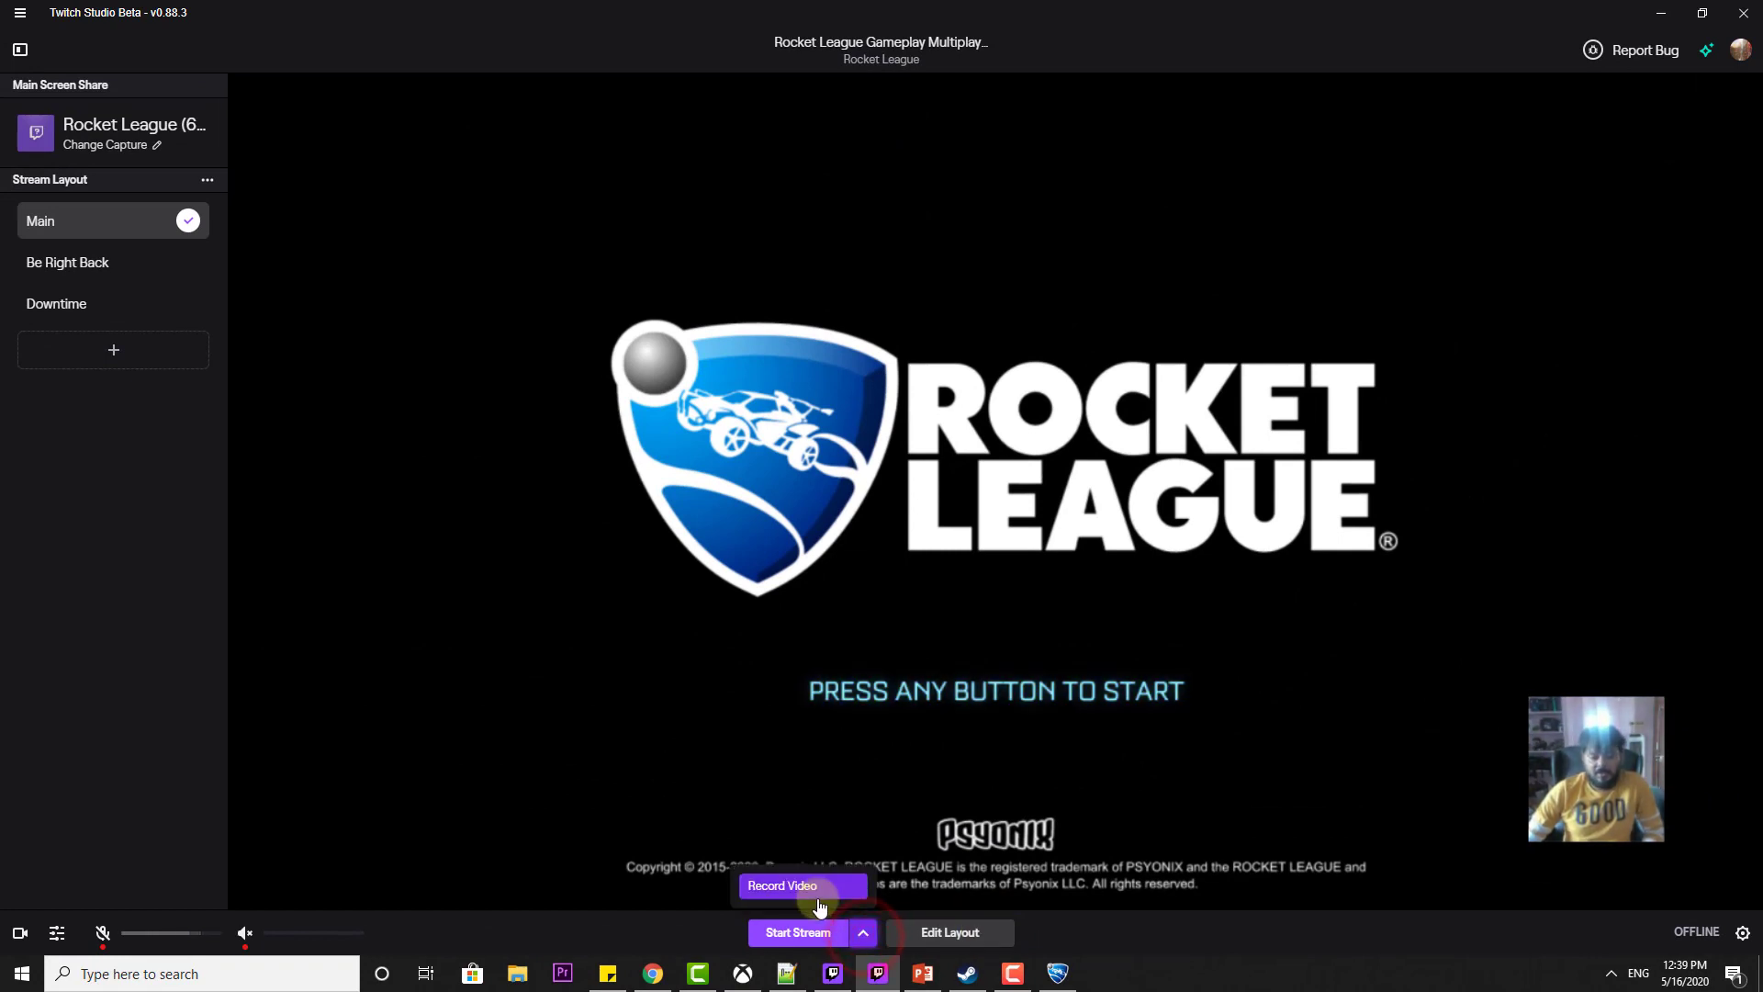
click(858, 937)
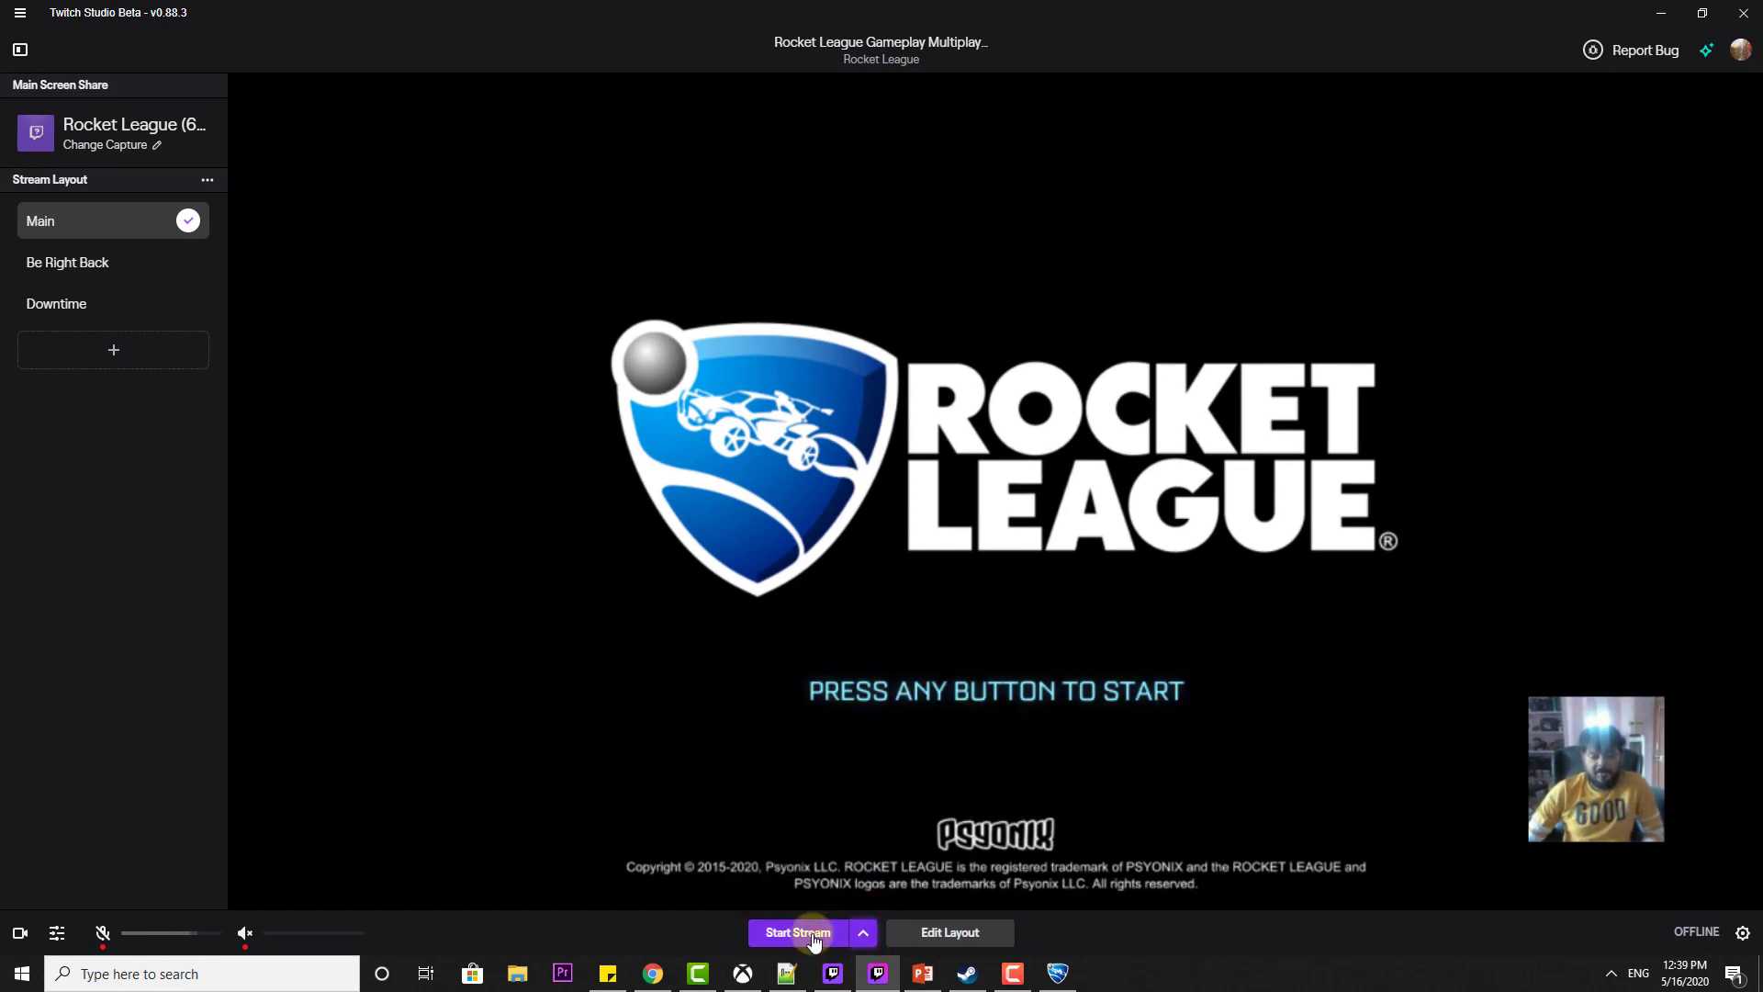
click(812, 933)
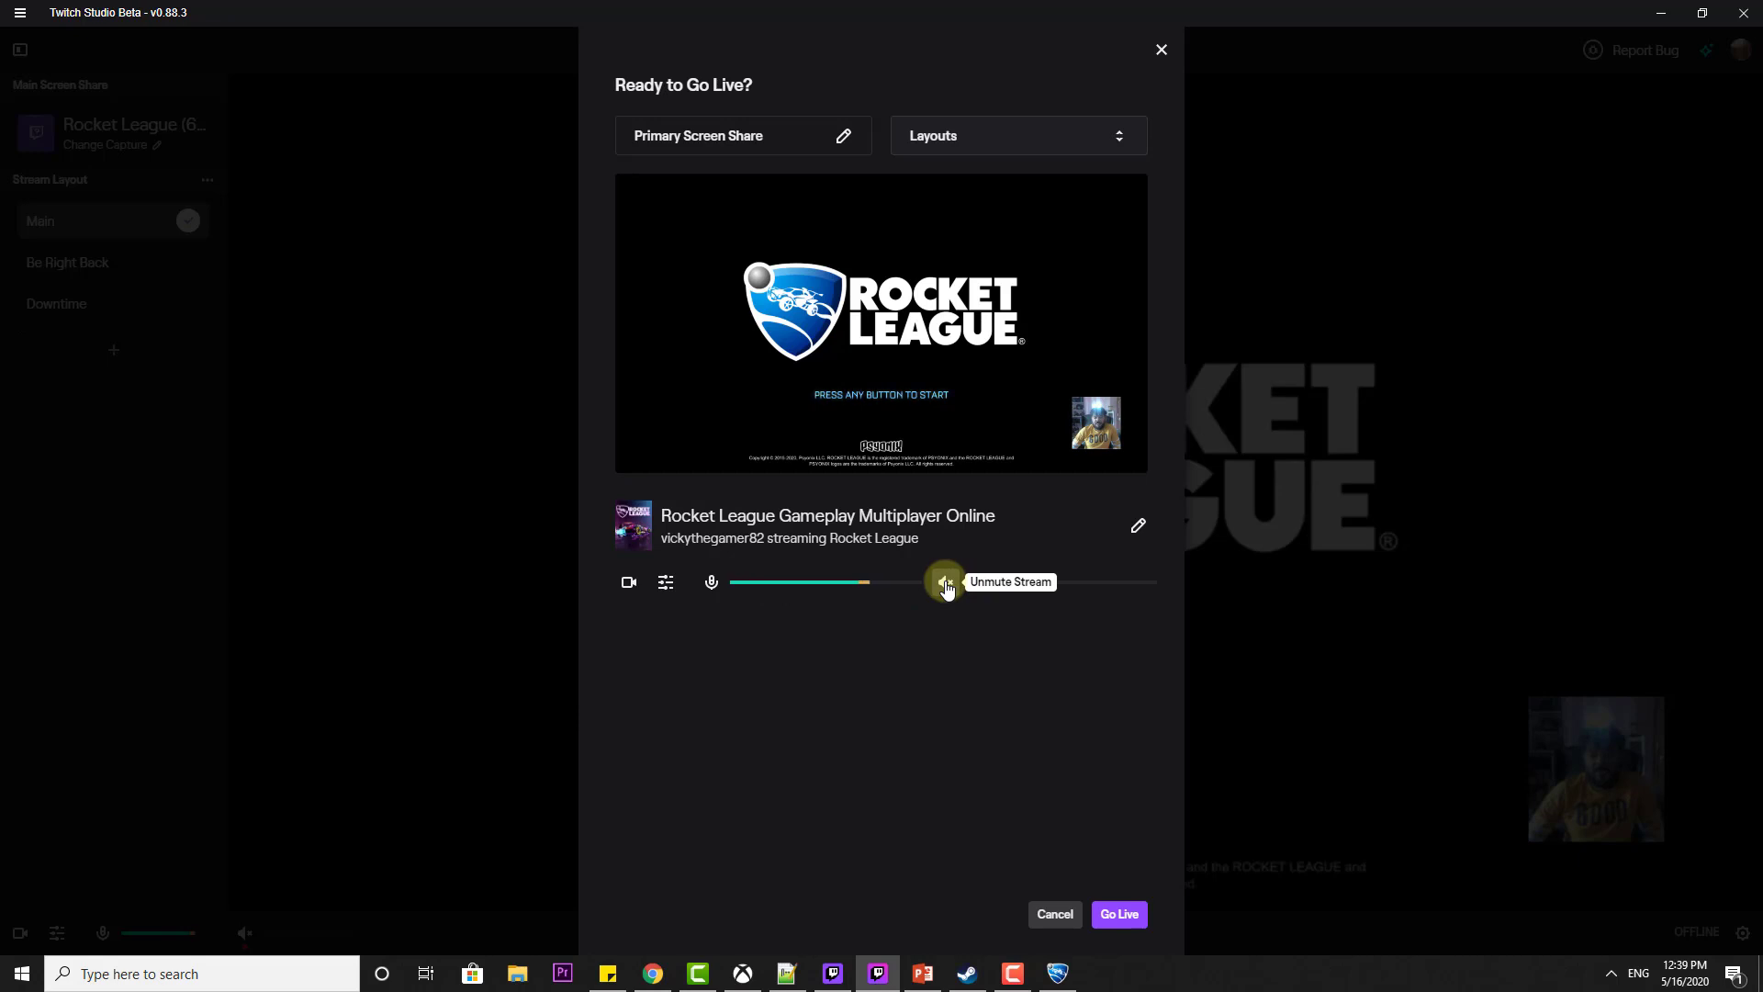
- Unmute the stream audio, keep the Main layout, and go live
click(673, 589)
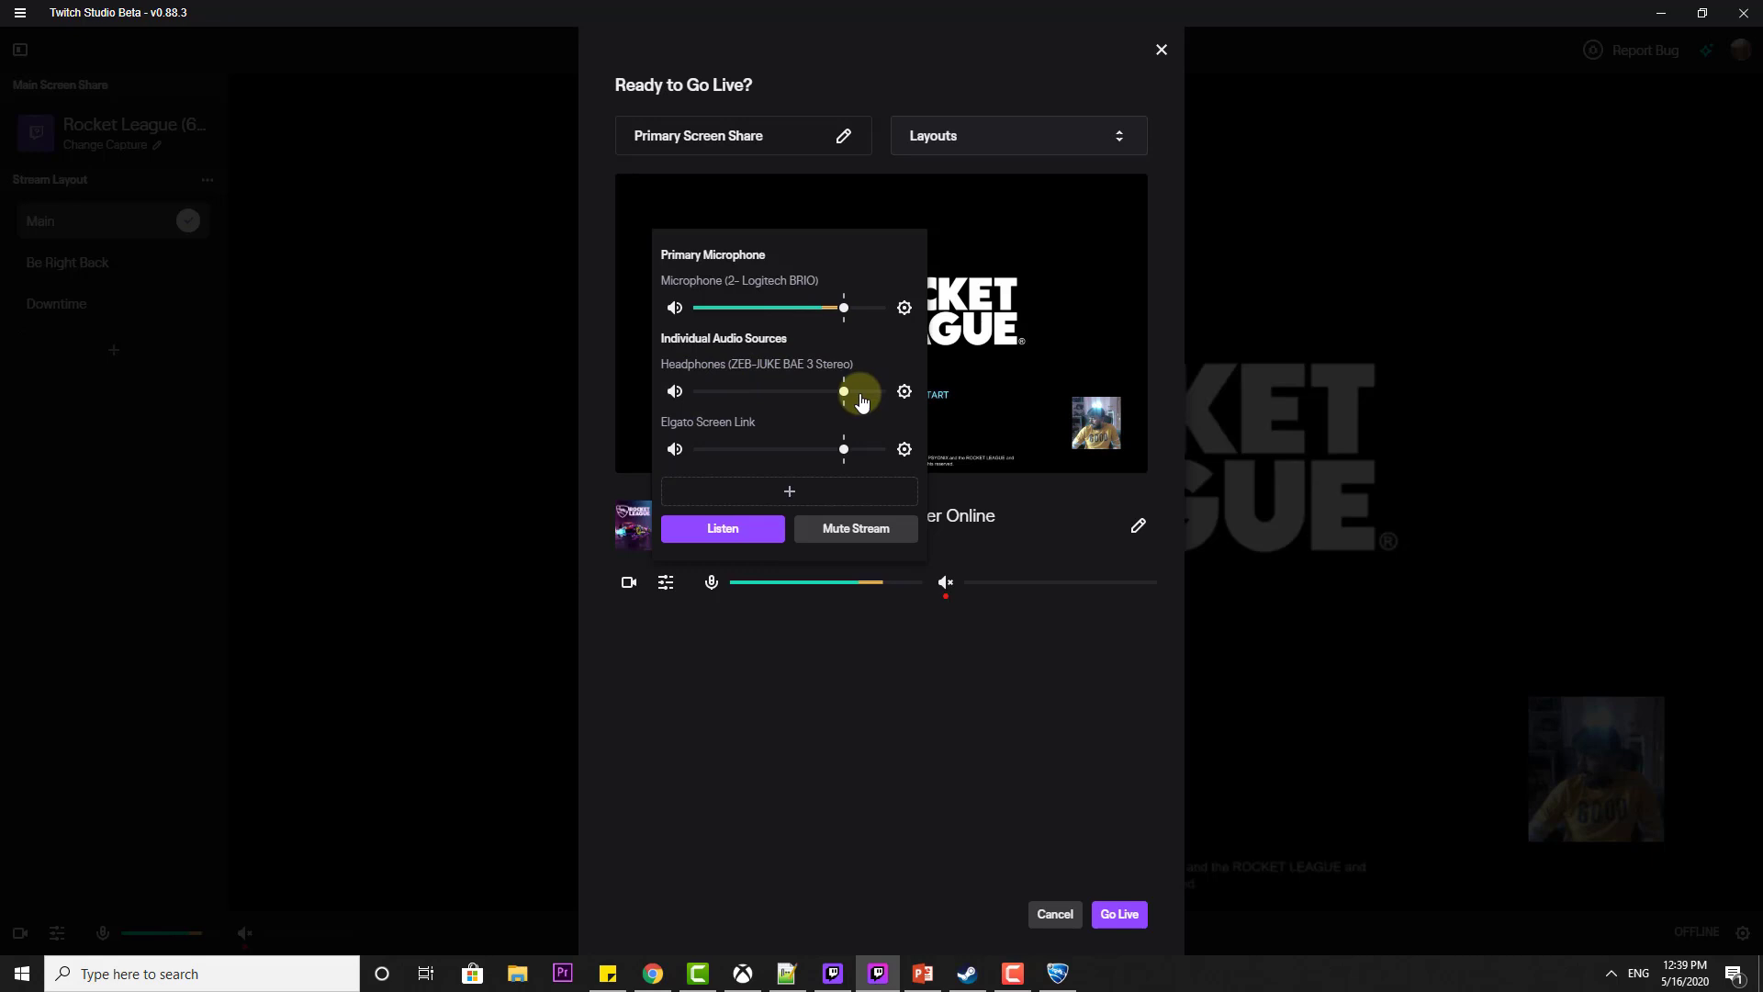
click(575, 345)
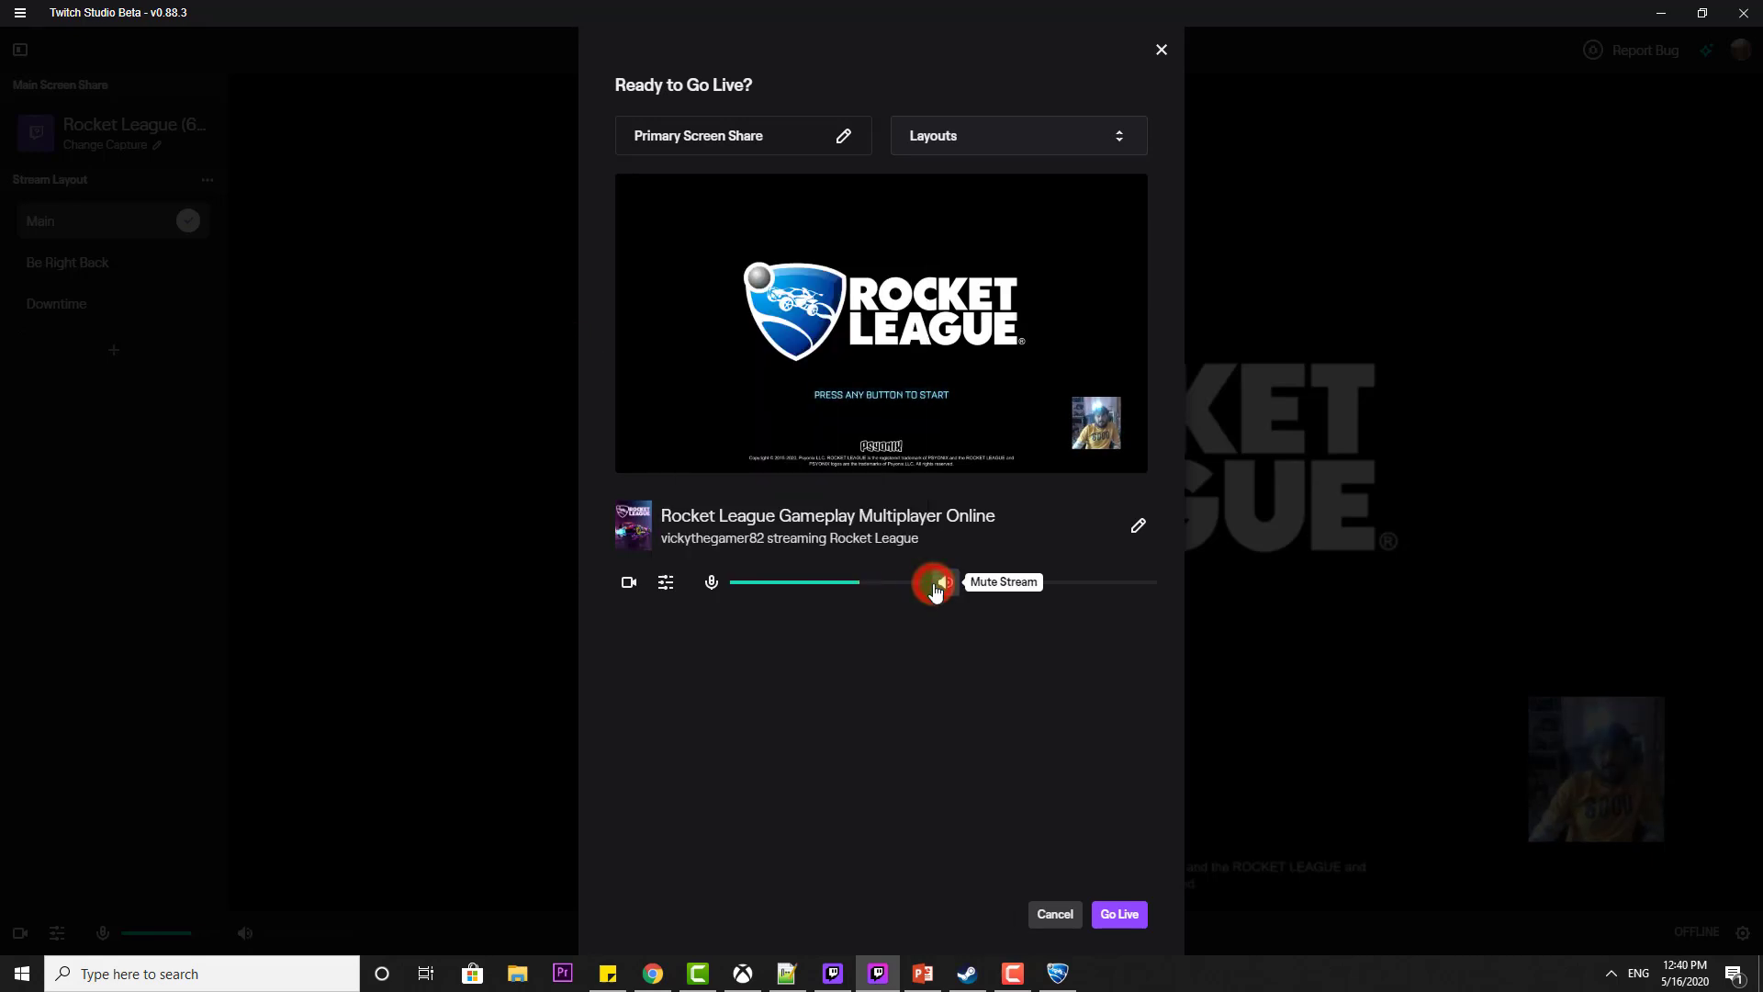
click(946, 584)
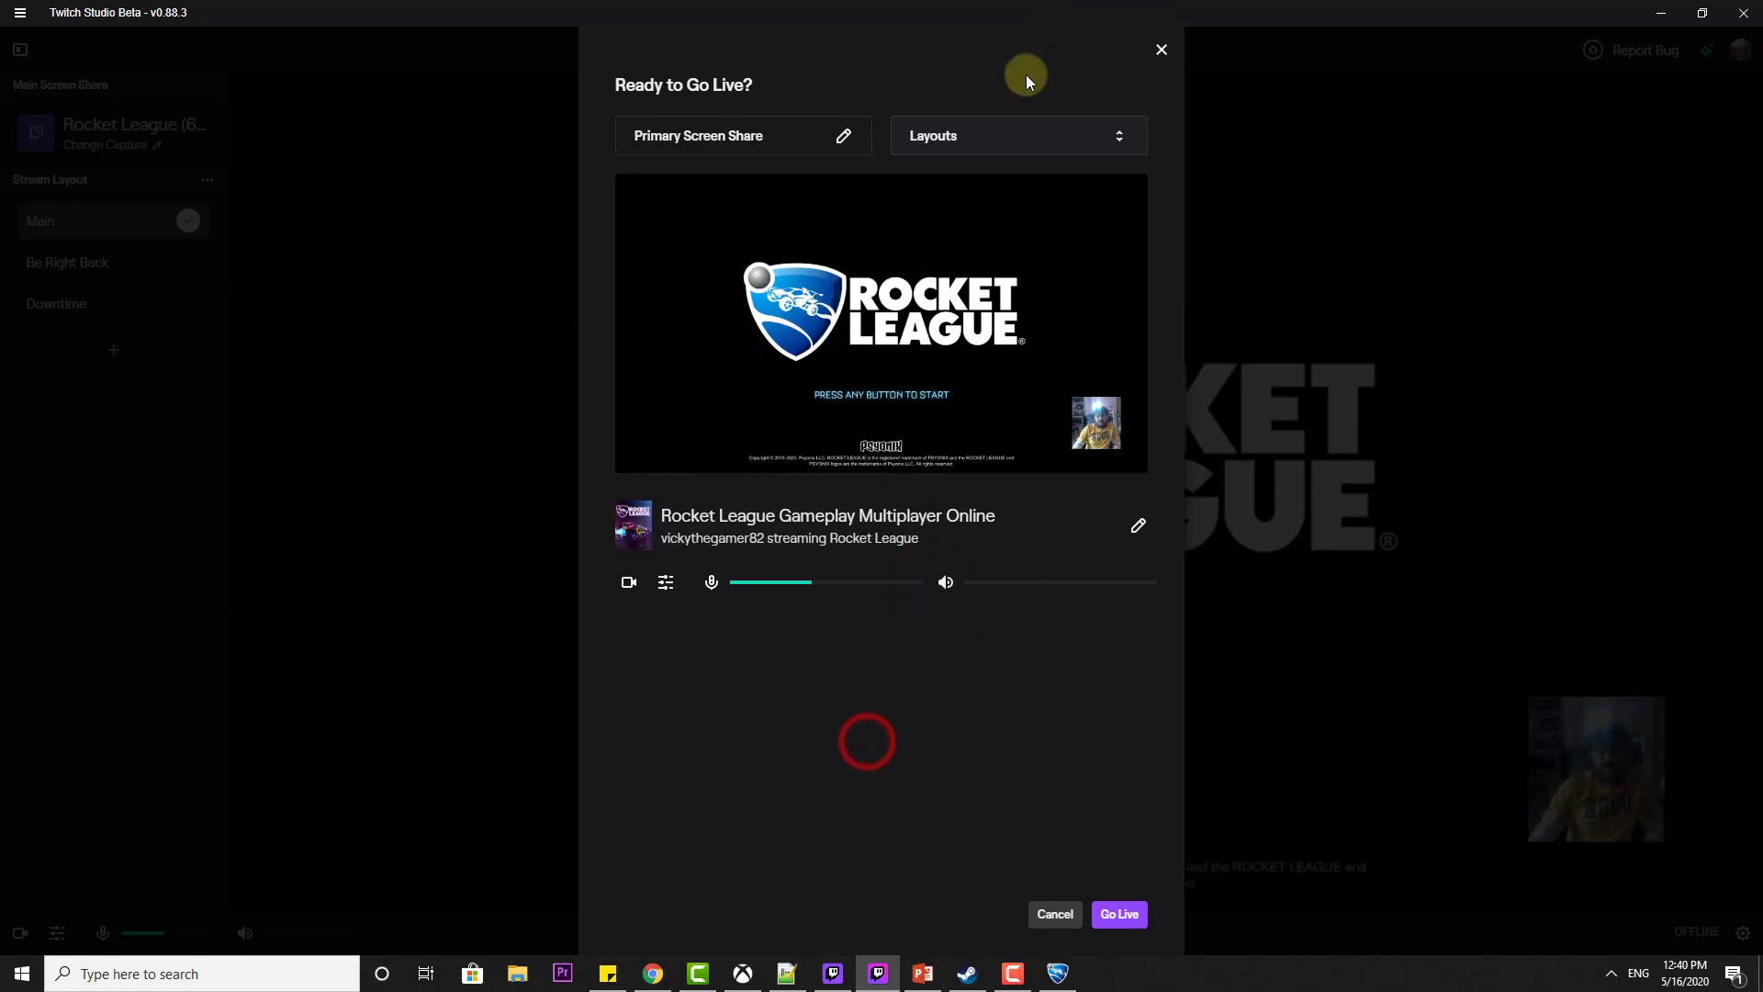
click(1012, 134)
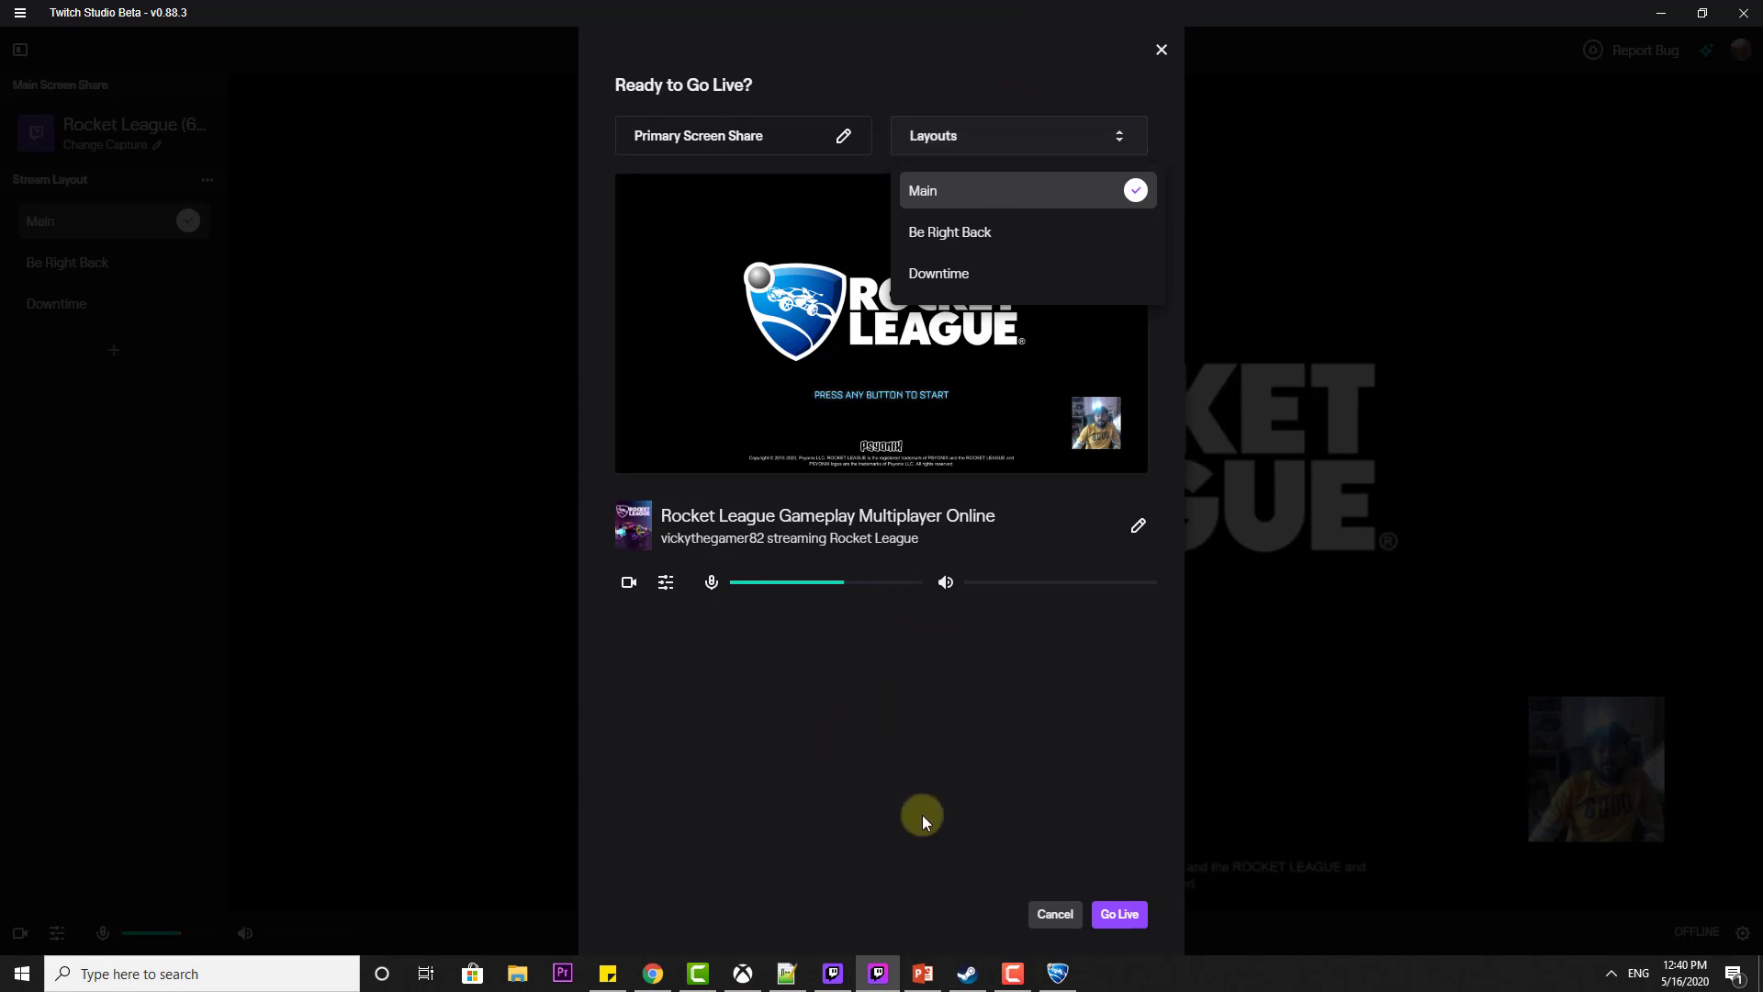
click(974, 670)
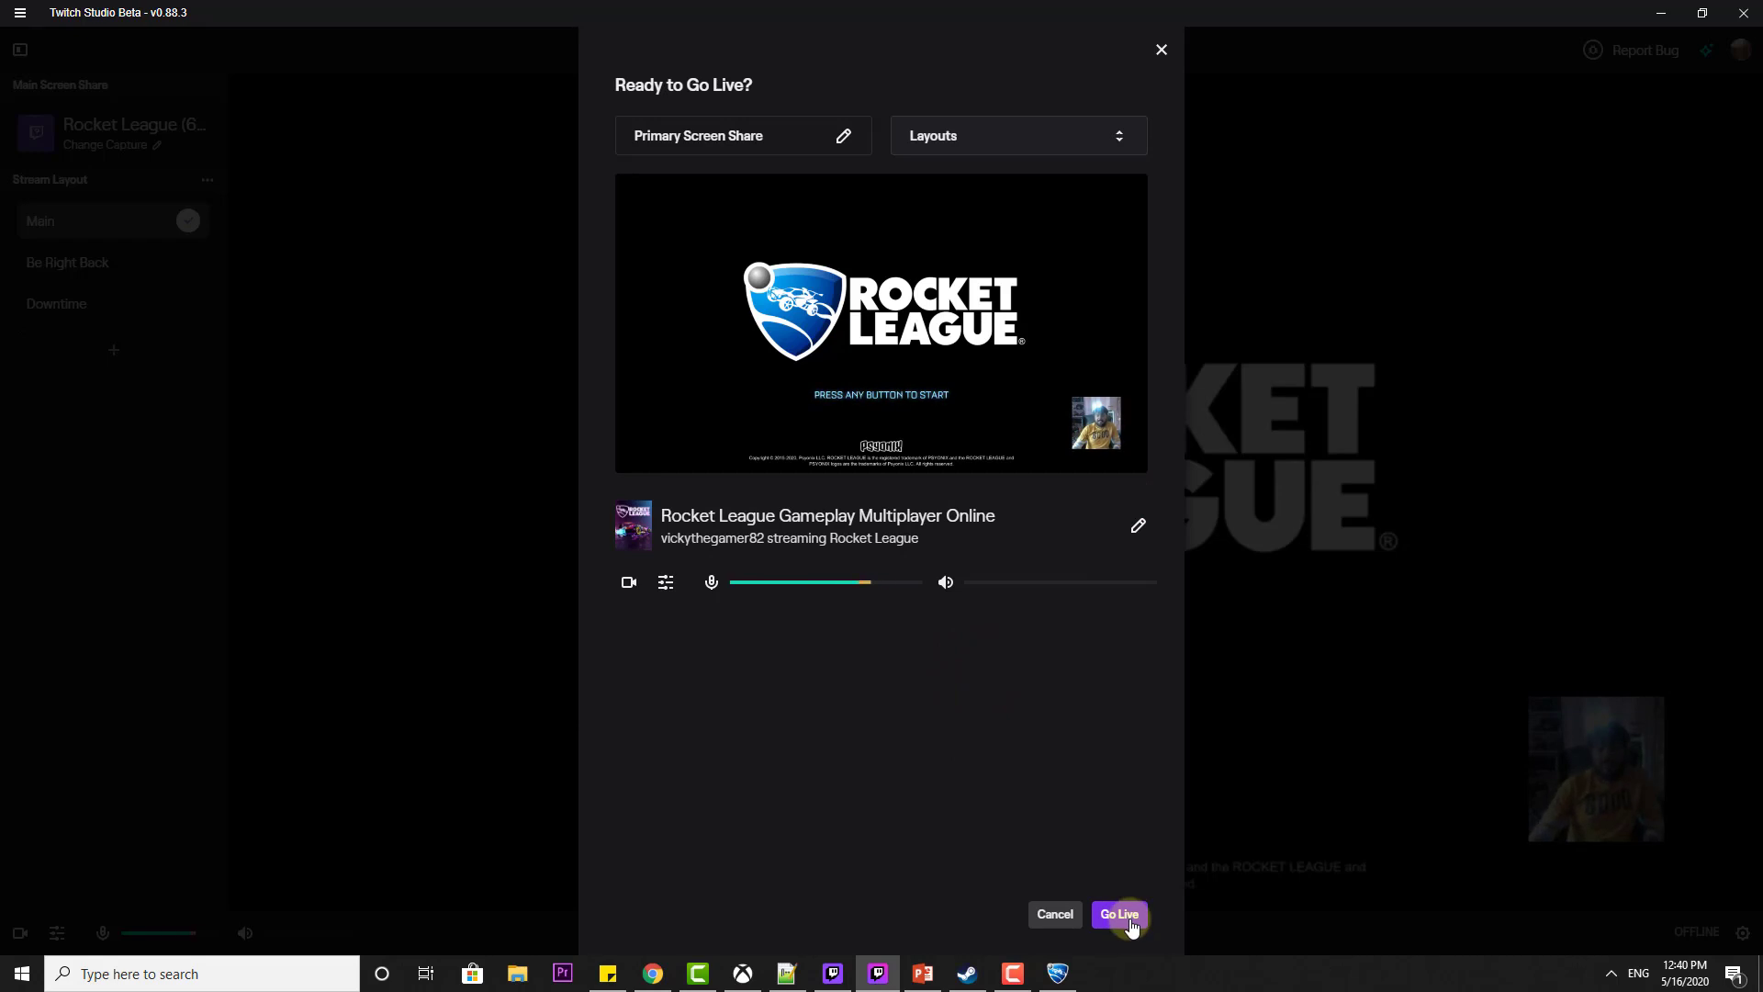
click(1127, 916)
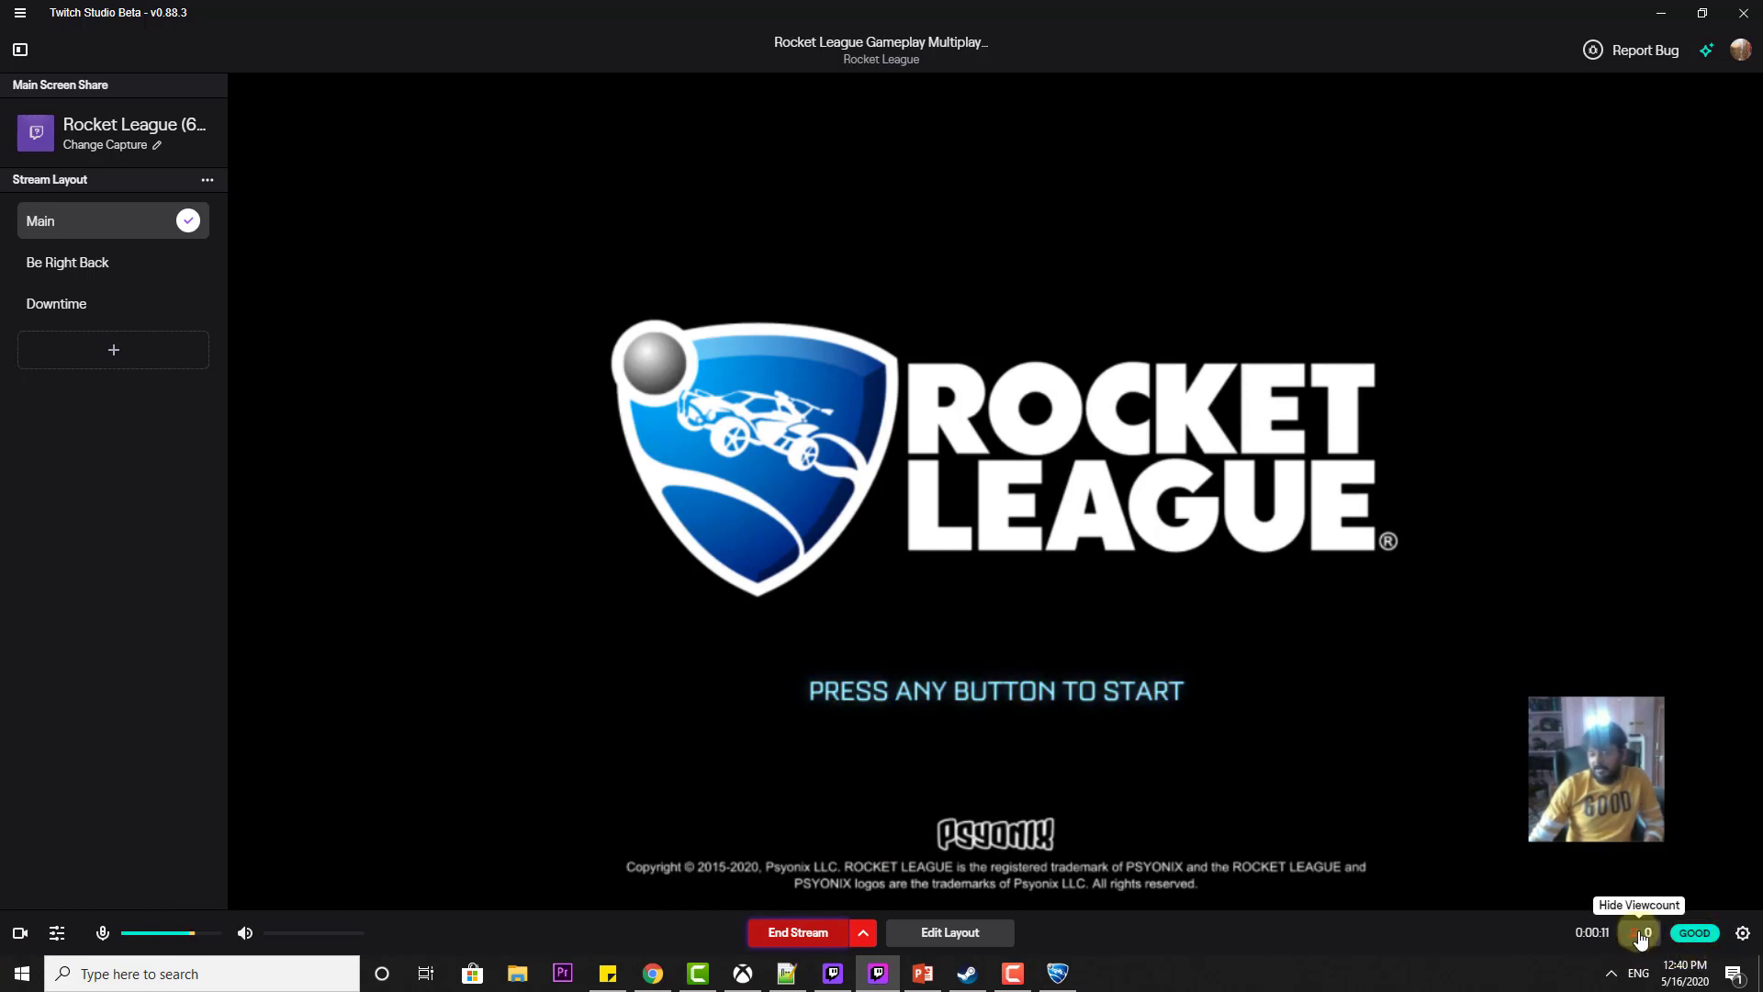
click(1744, 935)
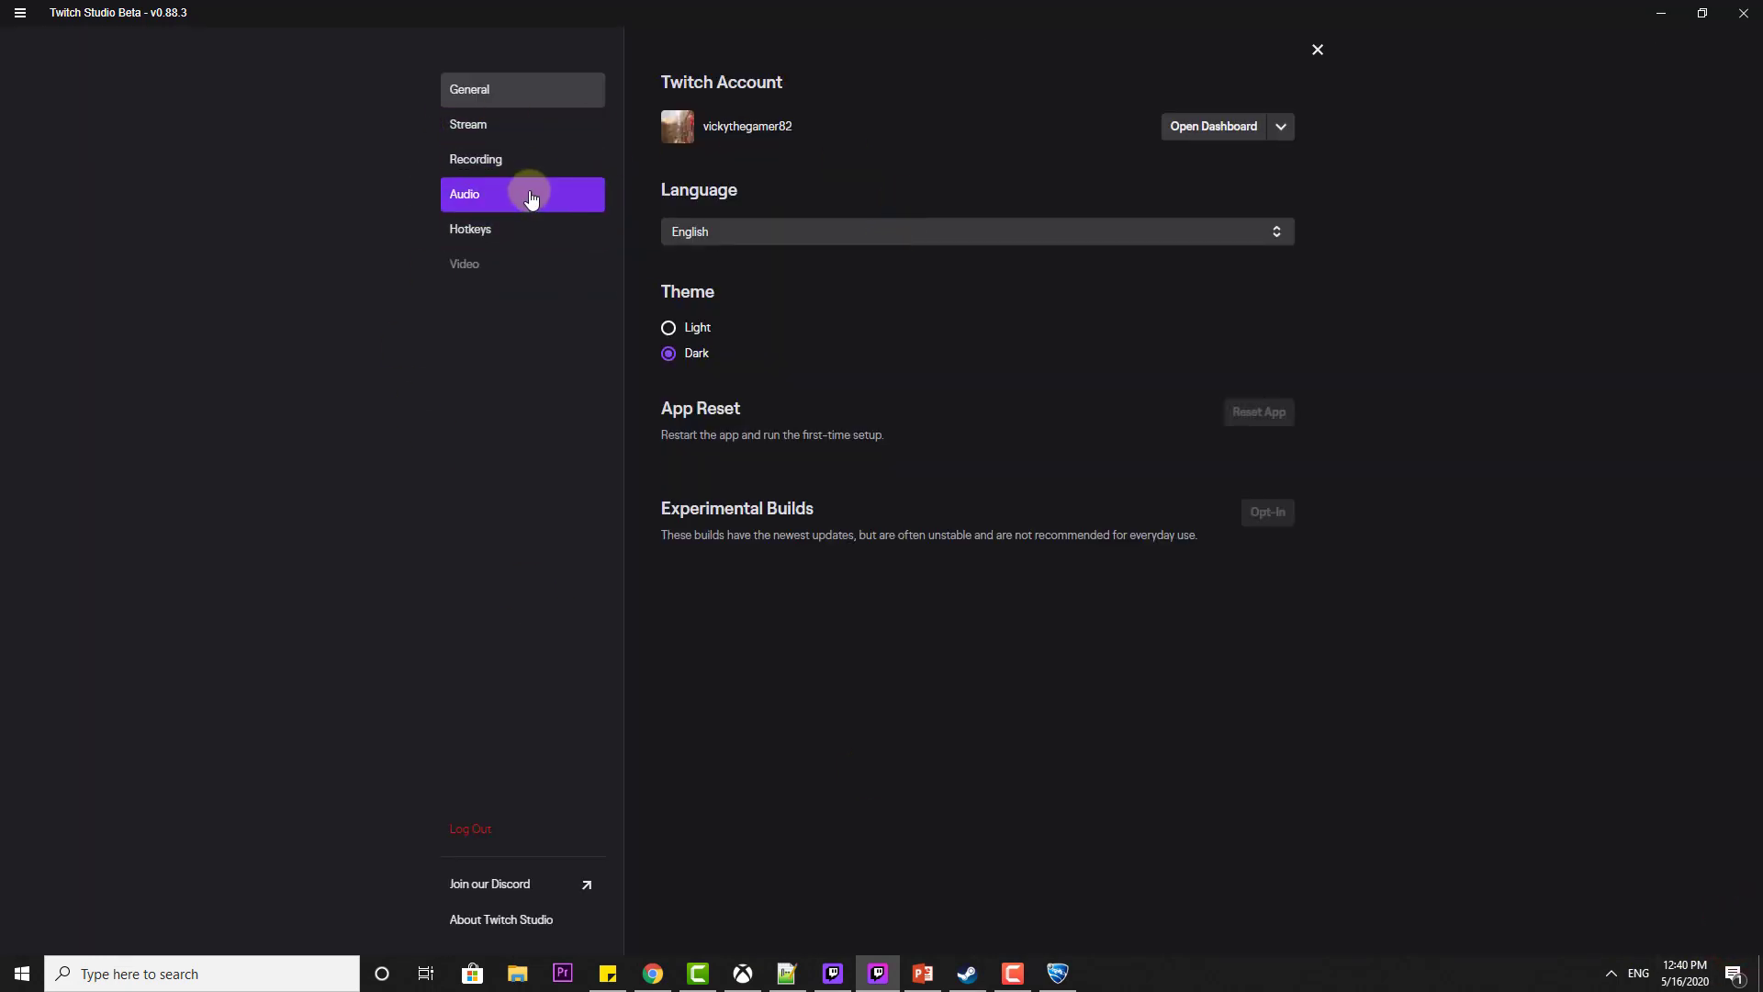
click(511, 165)
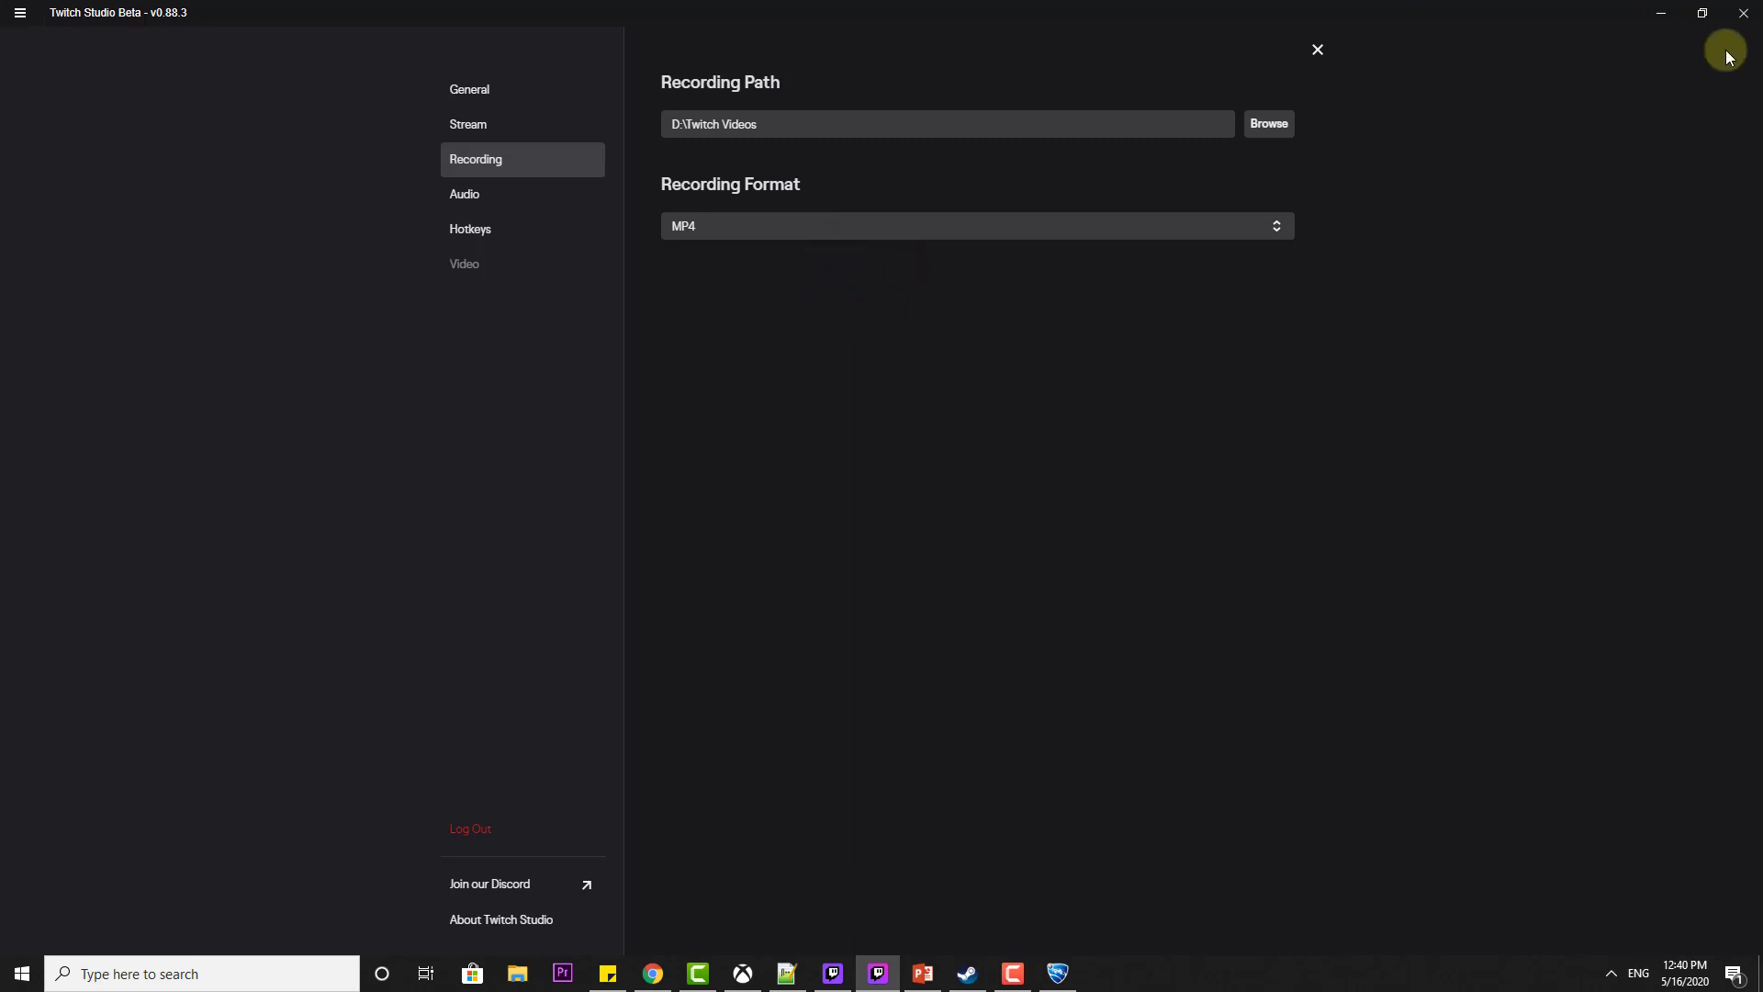
click(1320, 48)
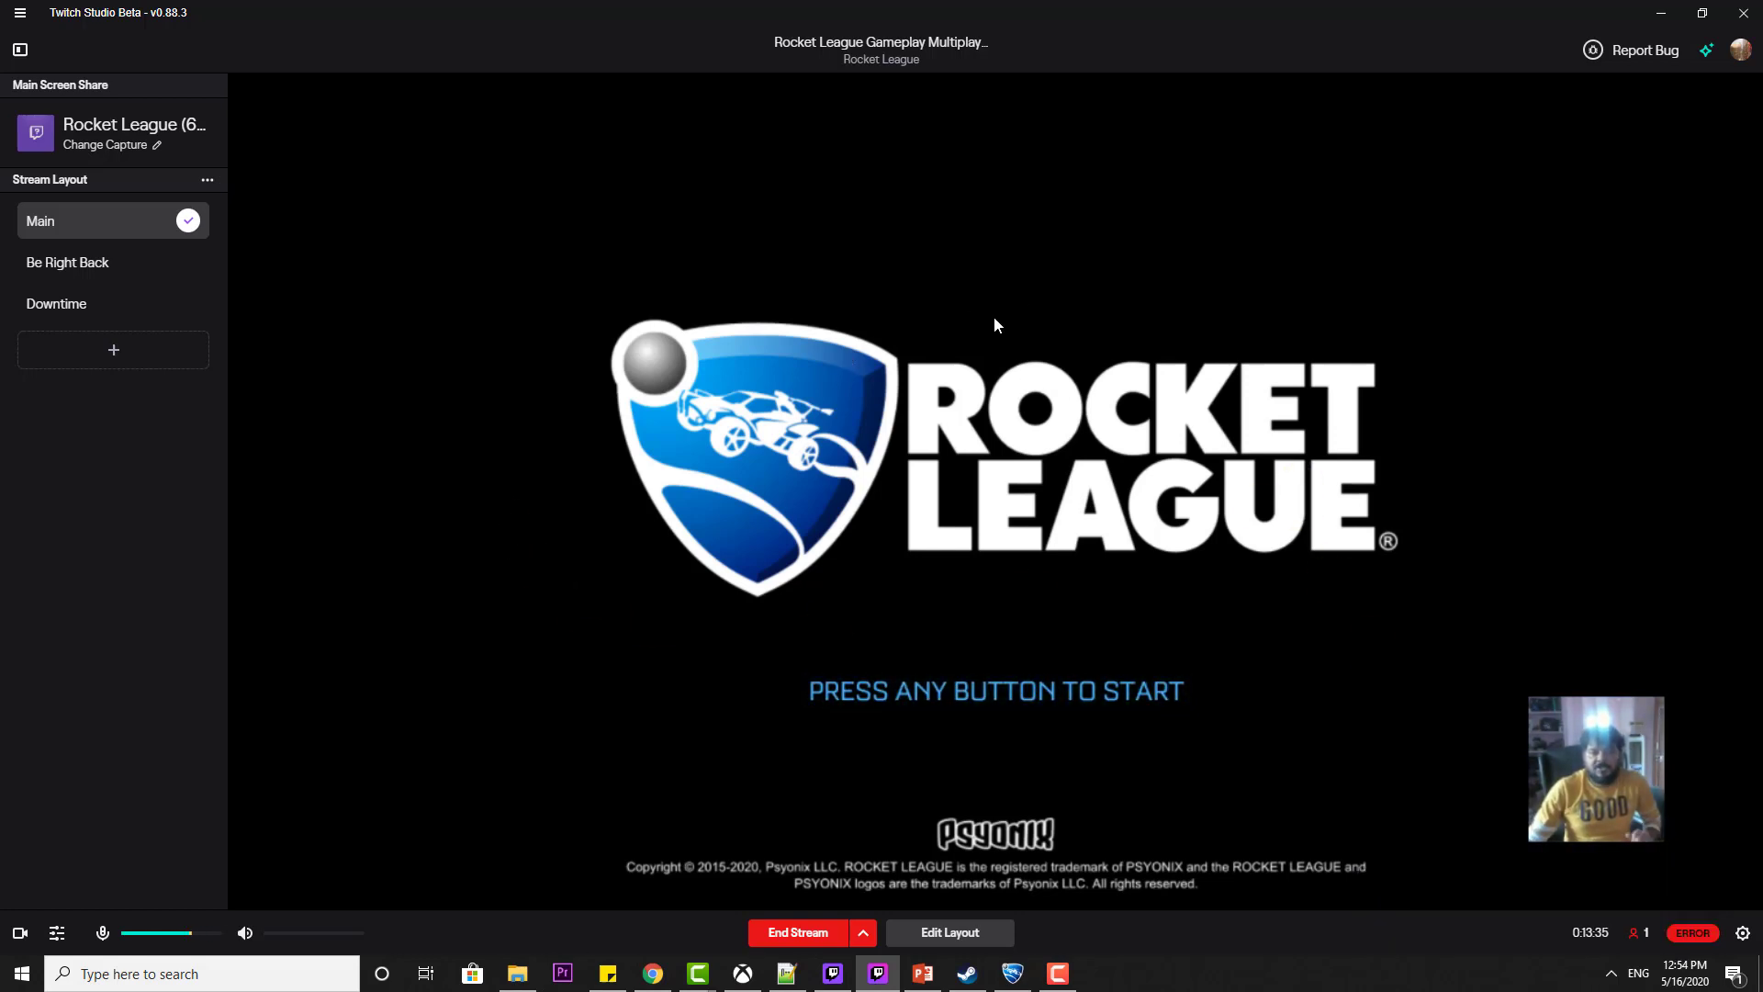
- In the Twitch app, toggle status off and back to Online, then open your channel
click(832, 973)
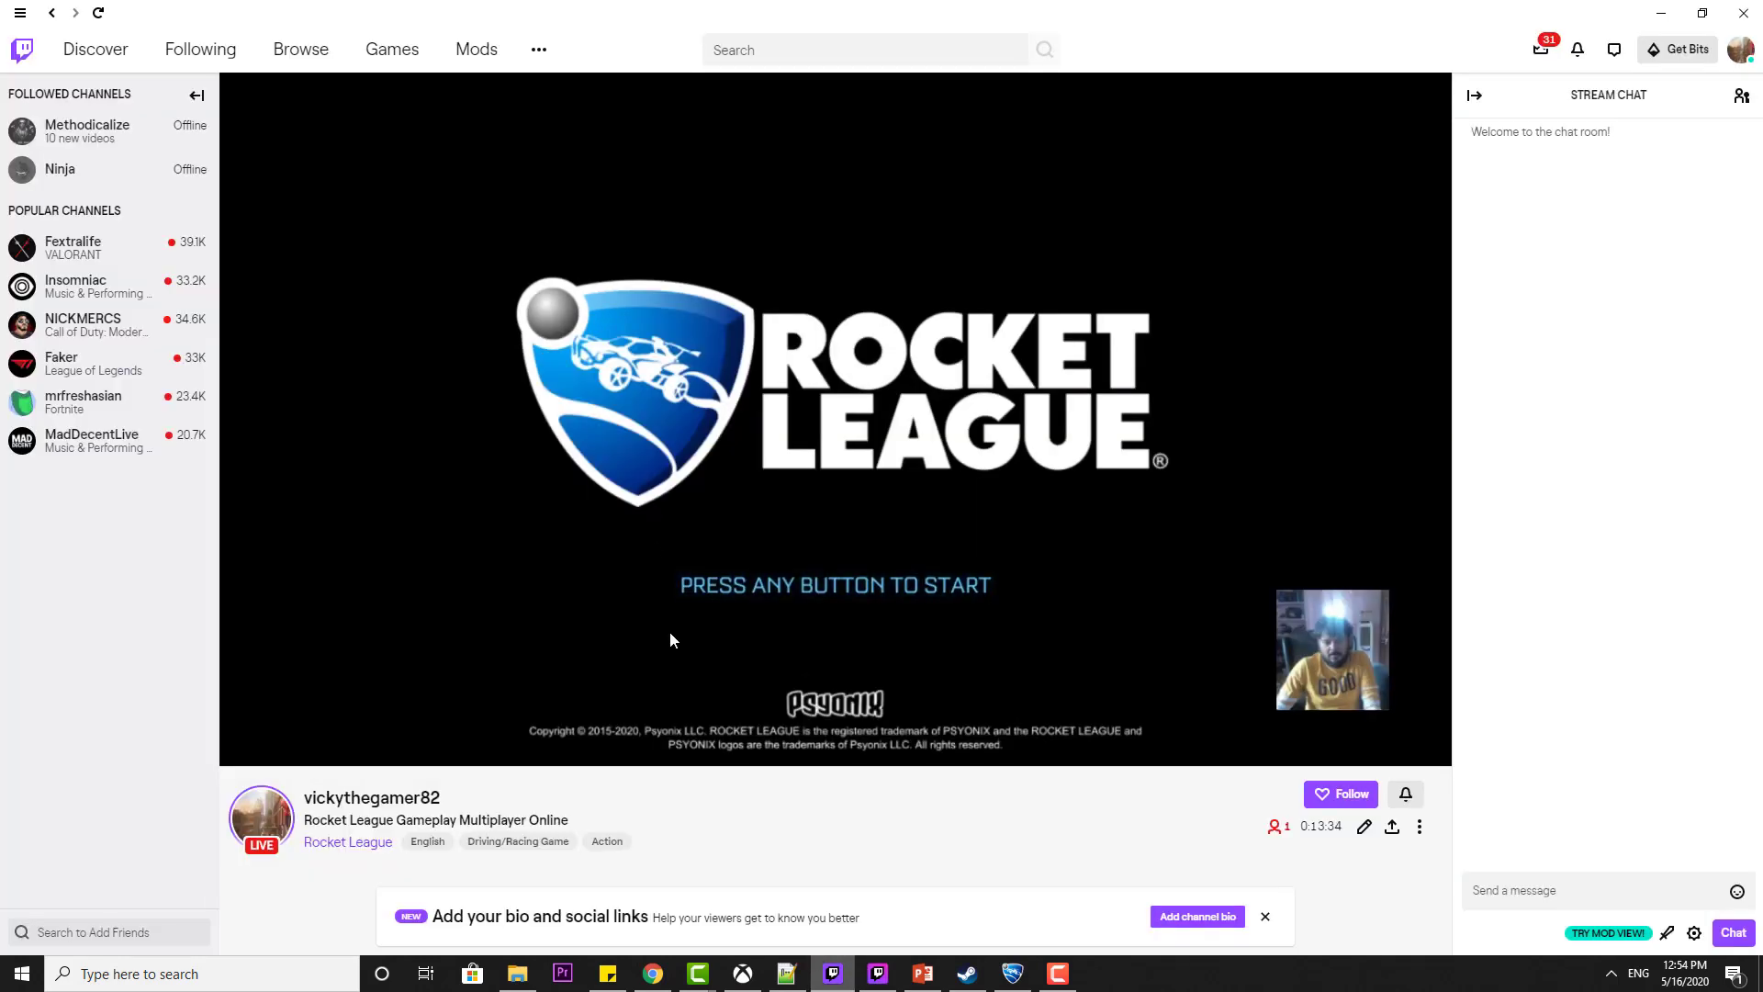
click(38, 52)
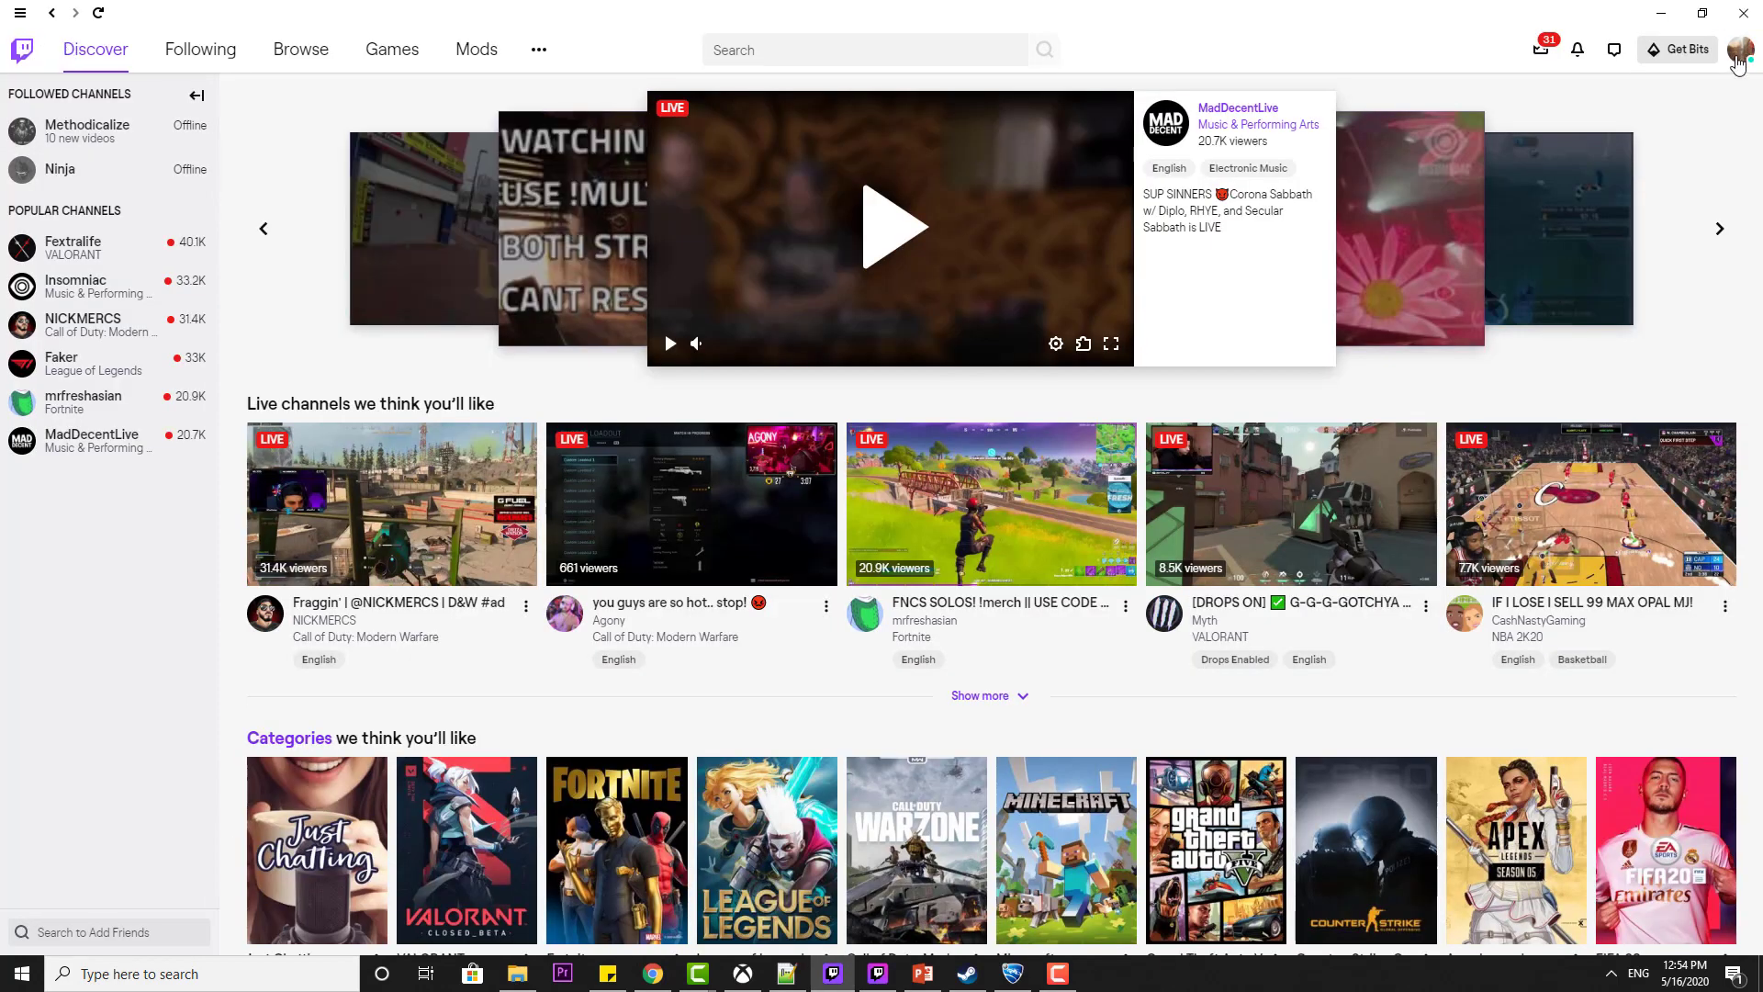
click(1738, 55)
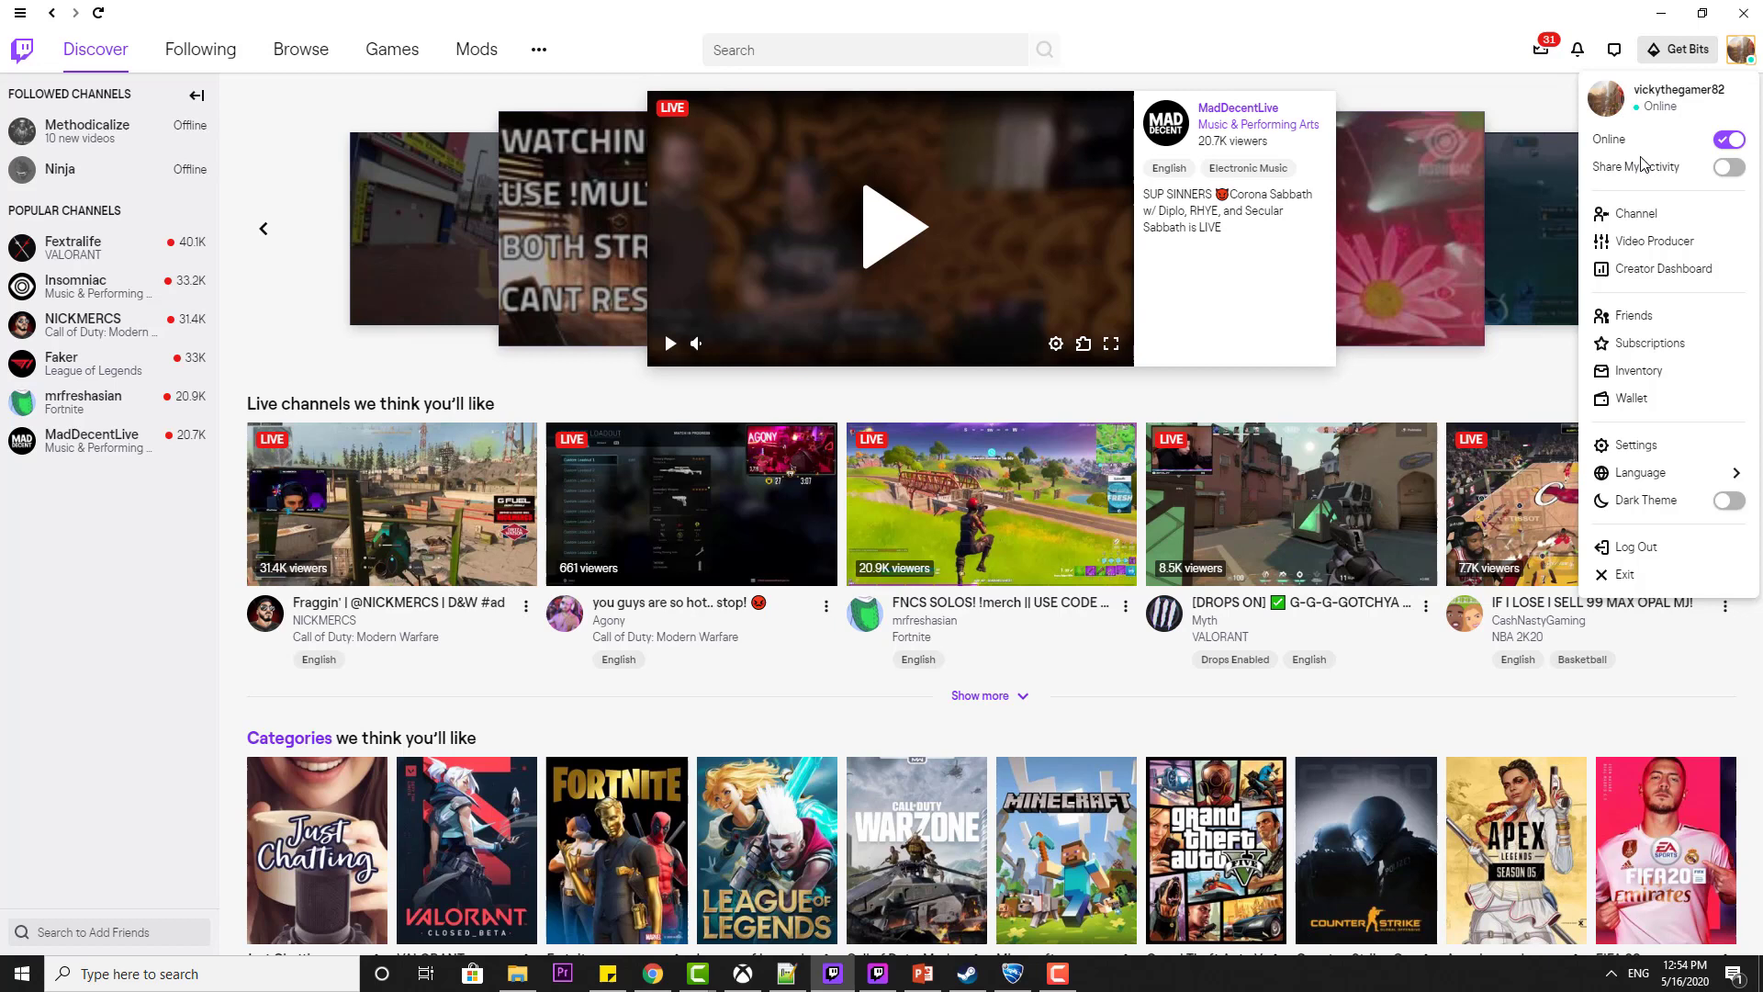
click(1728, 142)
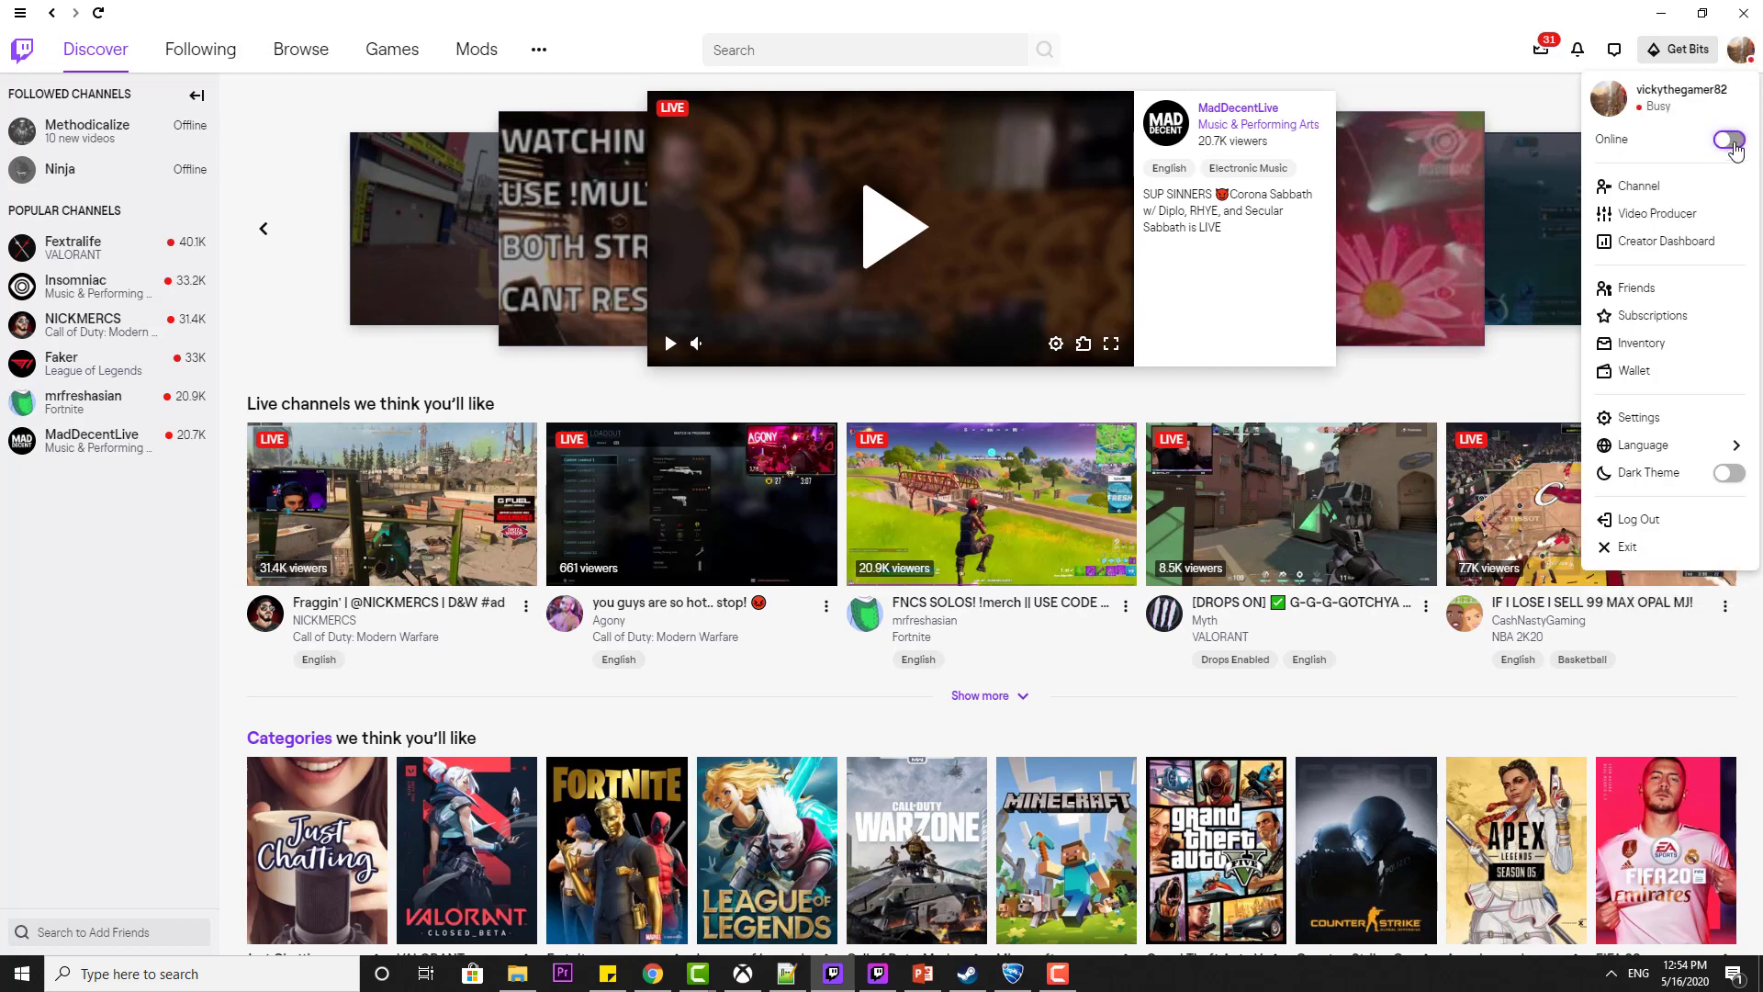
click(1732, 144)
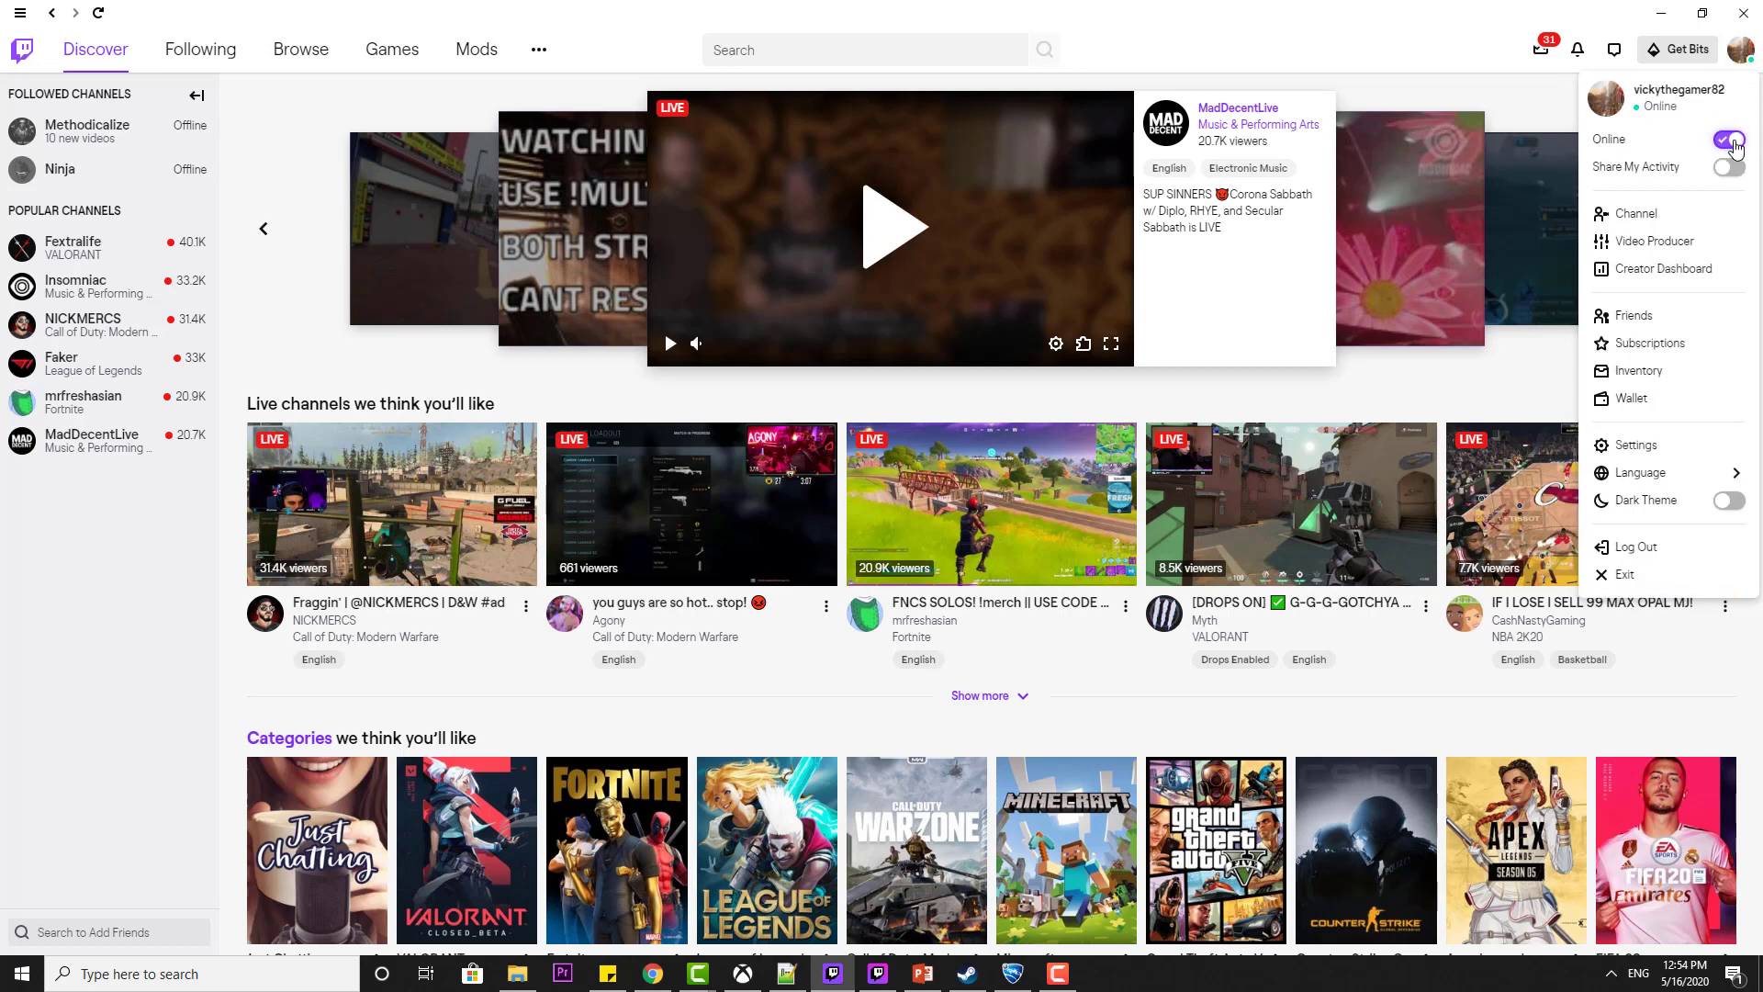
click(1657, 219)
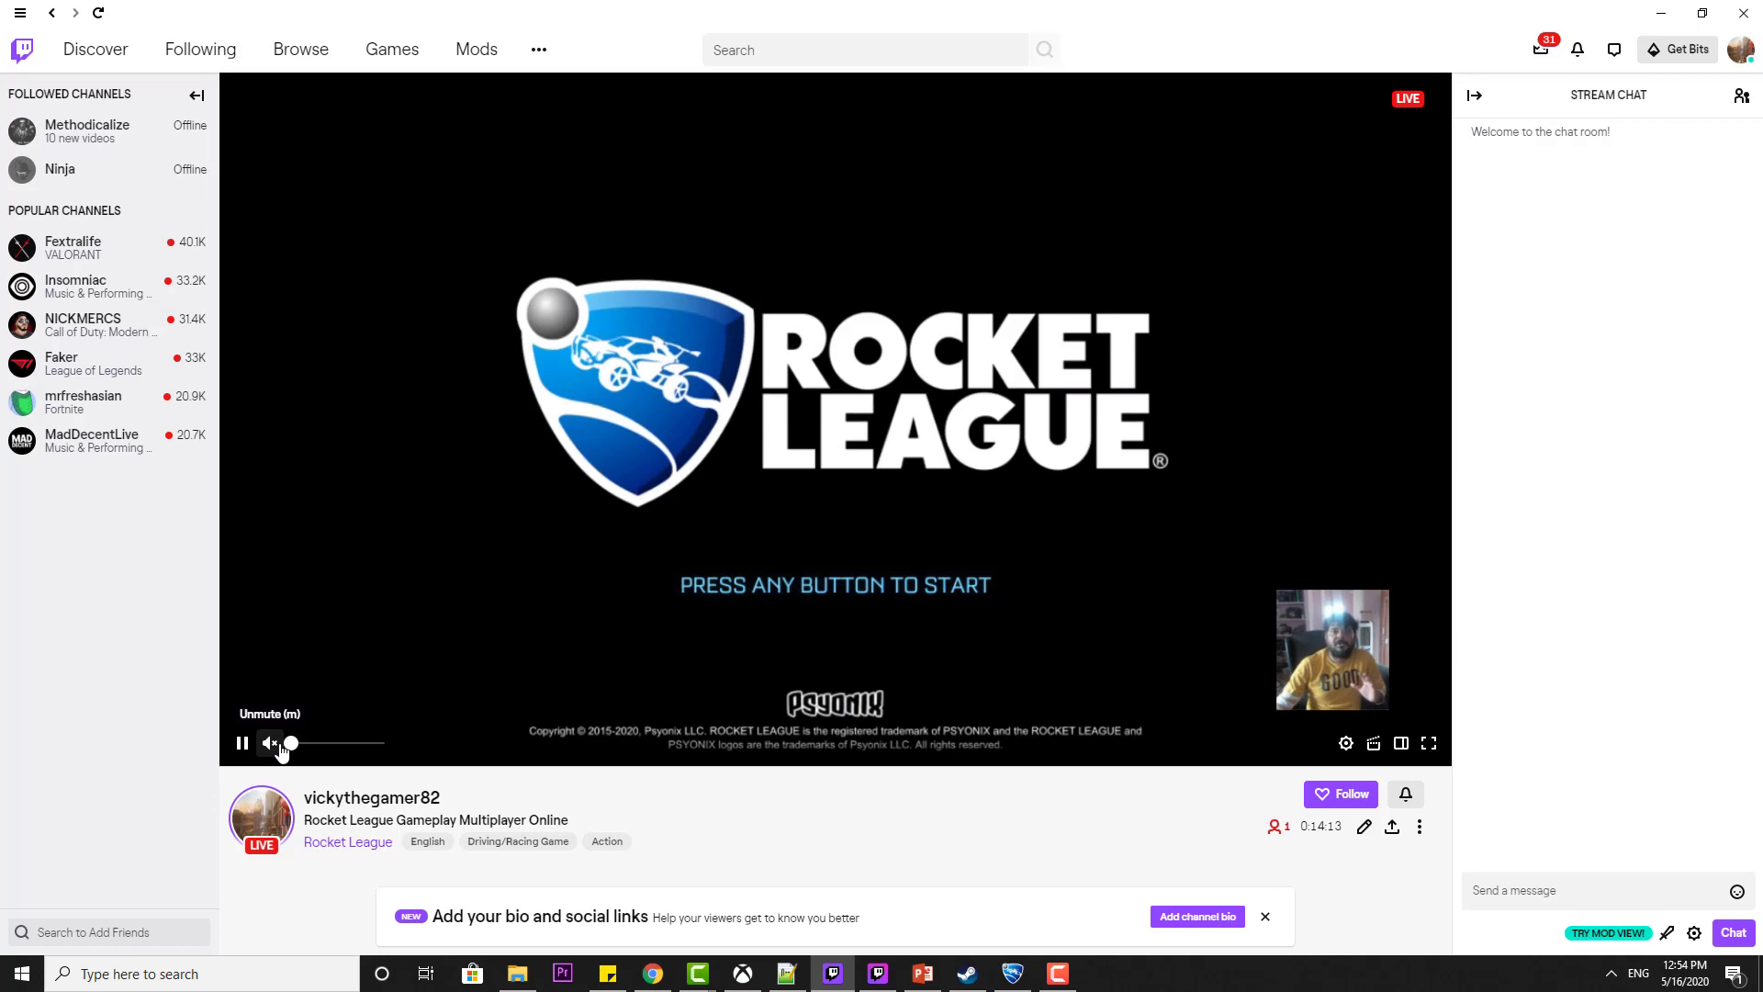
click(308, 743)
click(271, 738)
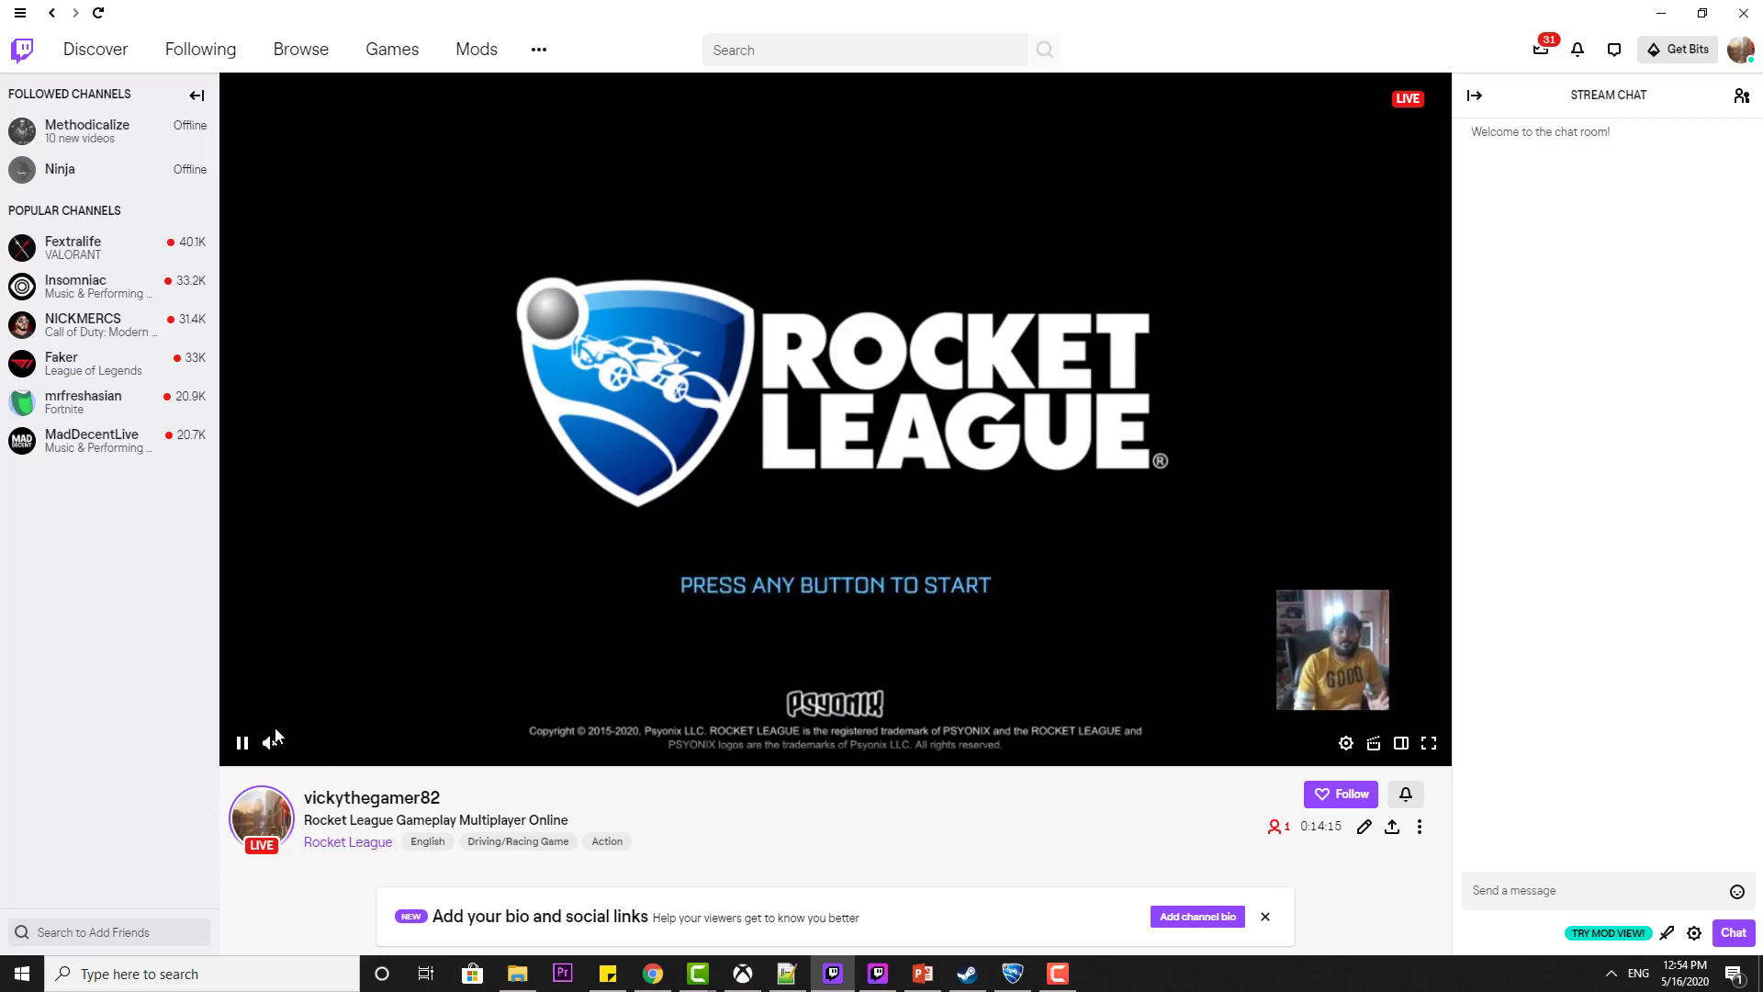